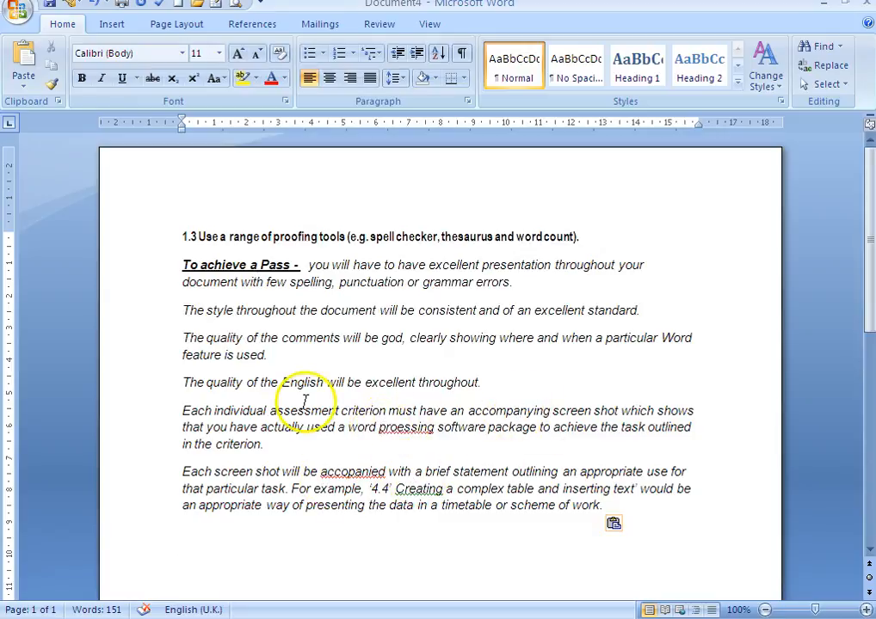
{"action": "double_click", "coordinate": [394, 338]}
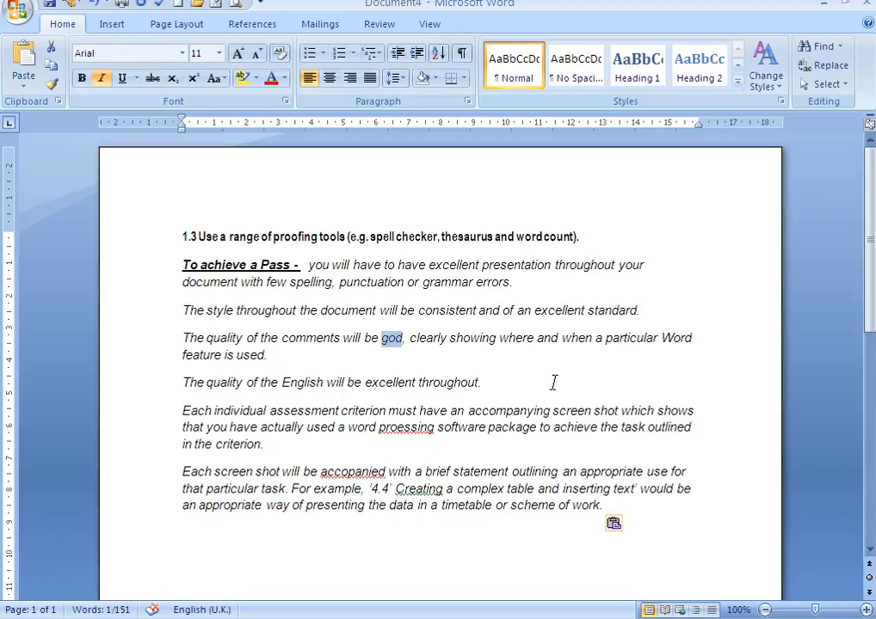
{"action": "left_click", "coordinate": [567, 364]}
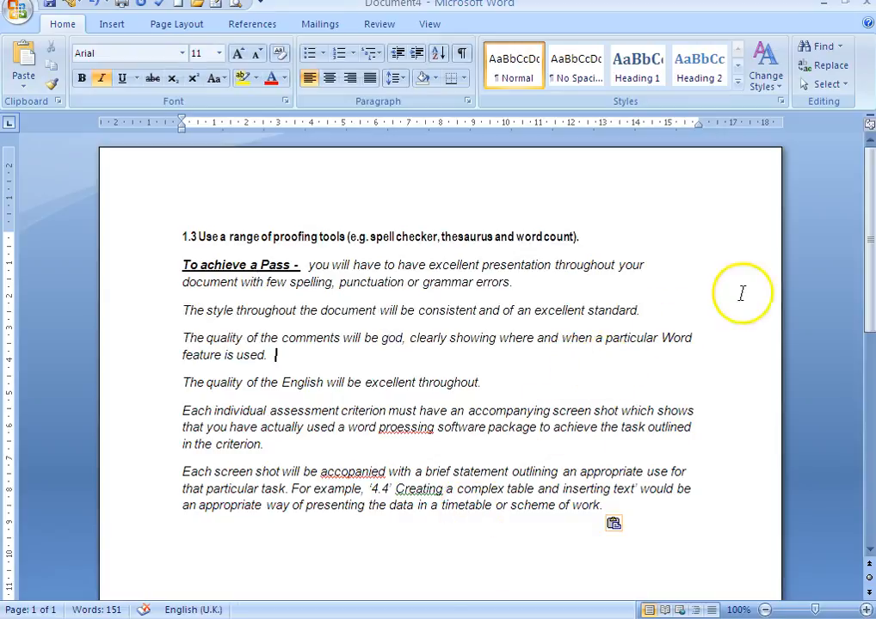
- Start a spelling and grammar check on the text from "To achieve a Pass" through the last paragraph
{"action": "scroll", "coordinate": [861, 249], "scroll_direction": "down", "scroll_amount": 2}
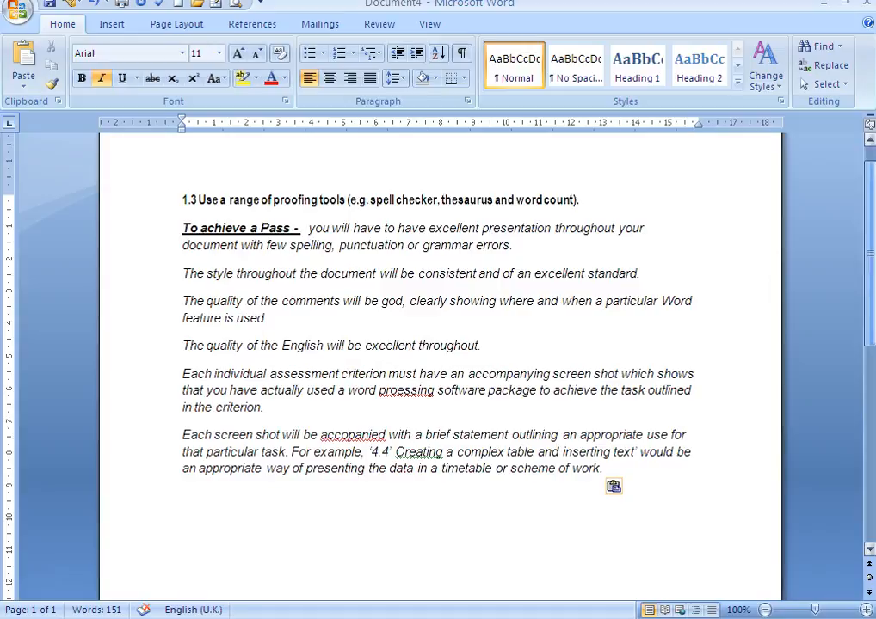
{"action": "scroll", "coordinate": [439, 301], "scroll_direction": "down", "scroll_amount": 1}
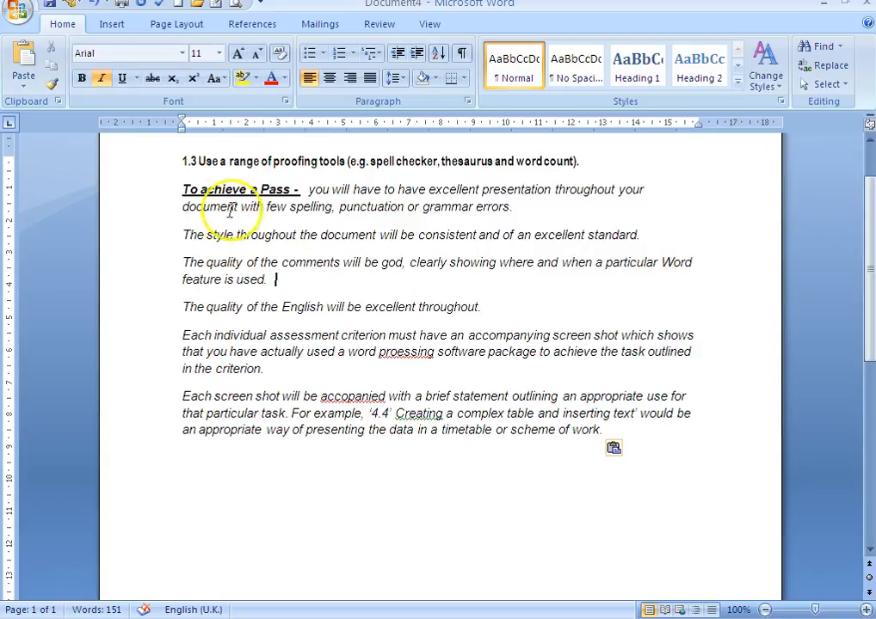
{"action": "left_click_drag", "start_coordinate": [184, 189], "coordinate": [647, 432]}
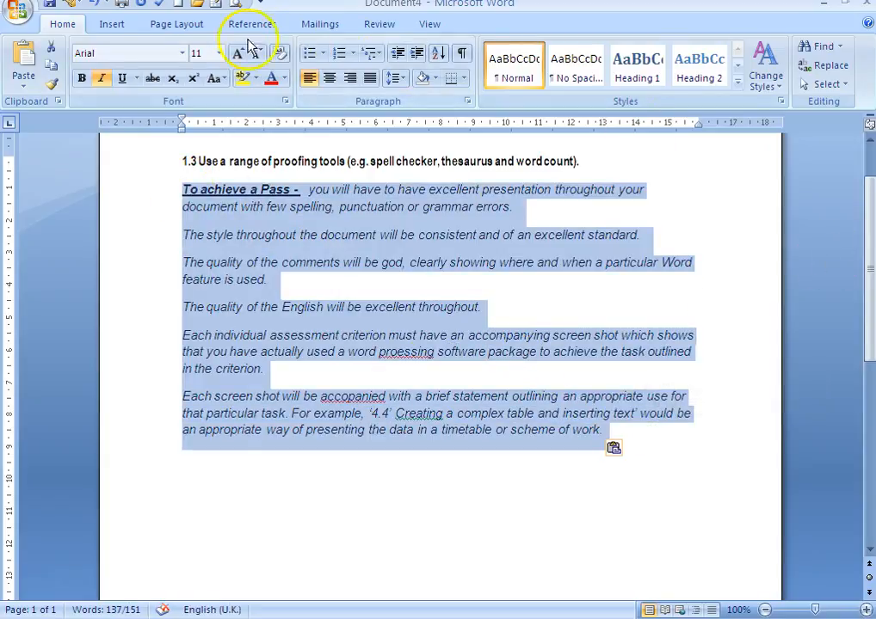
{"action": "left_click", "coordinate": [385, 25]}
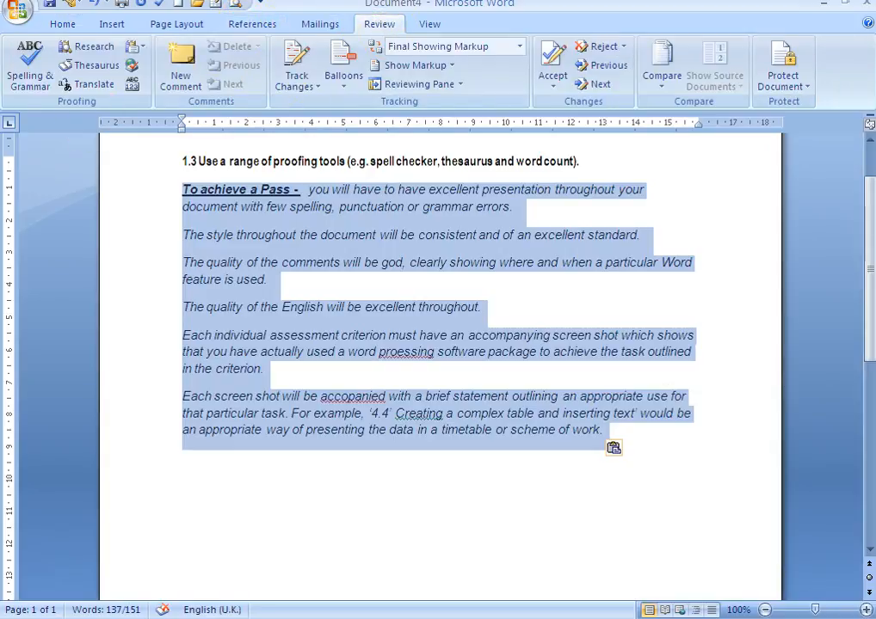
{"action": "left_click", "coordinate": [30, 81]}
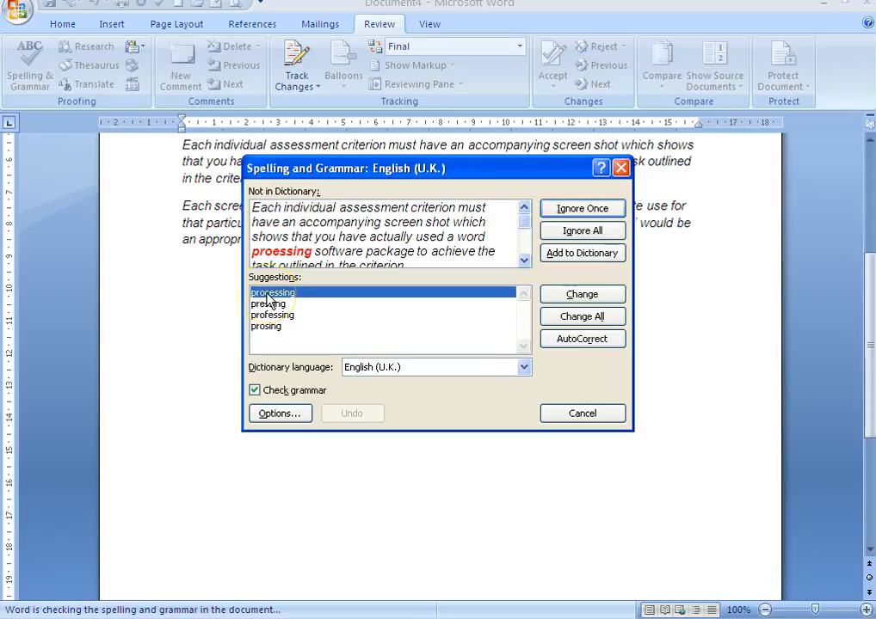
- Accept the corrections "processing" and "accompanied", ignore the capitalization suggestion for "Creating" once, and end the check without continuing through the remaining document
{"action": "left_click", "coordinate": [598, 295]}
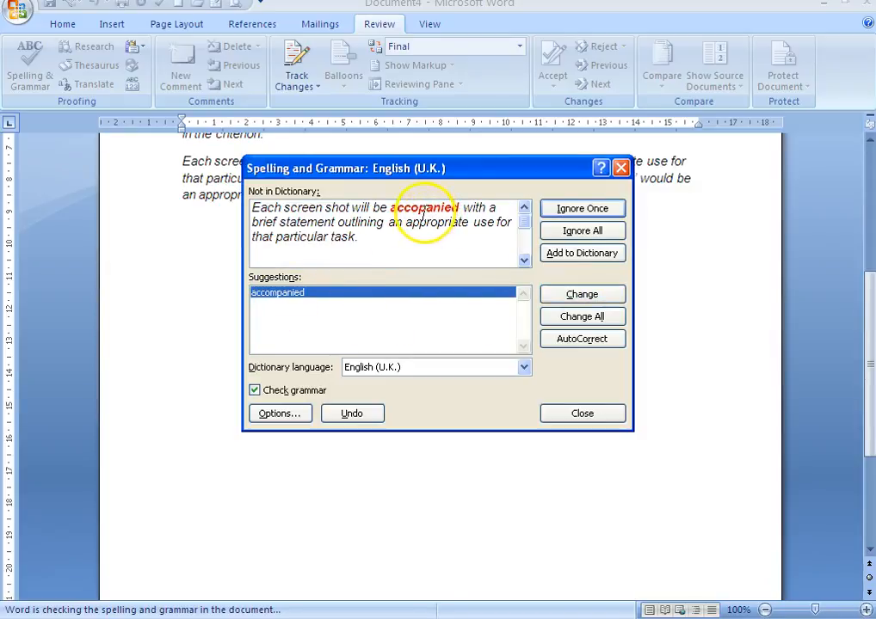
{"action": "left_click", "coordinate": [574, 296]}
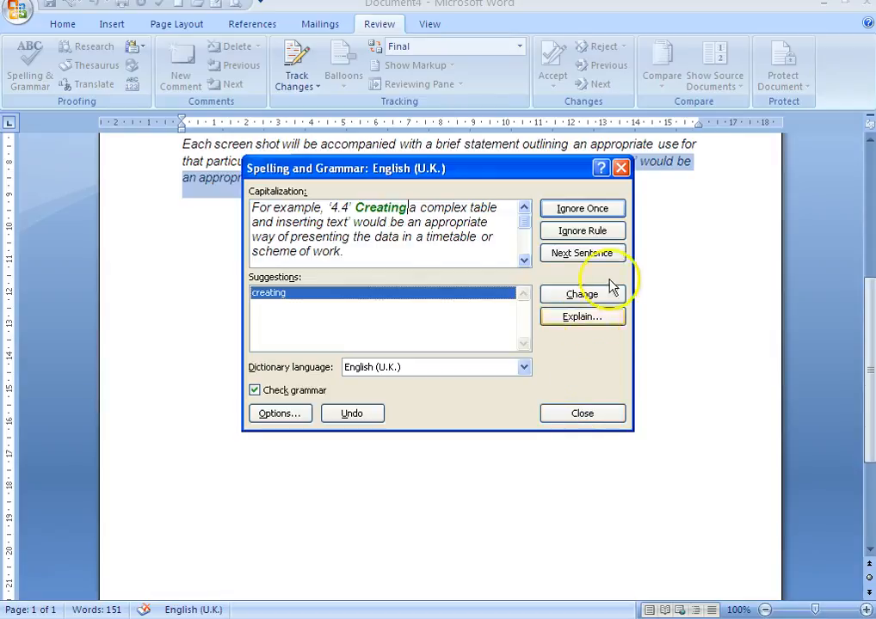
{"action": "left_click", "coordinate": [609, 213]}
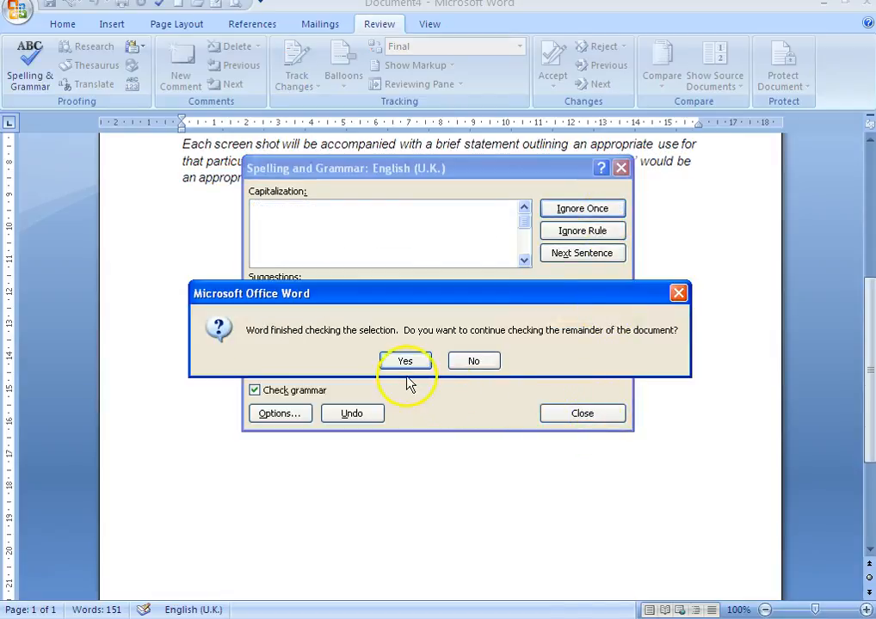
{"action": "left_click", "coordinate": [472, 361]}
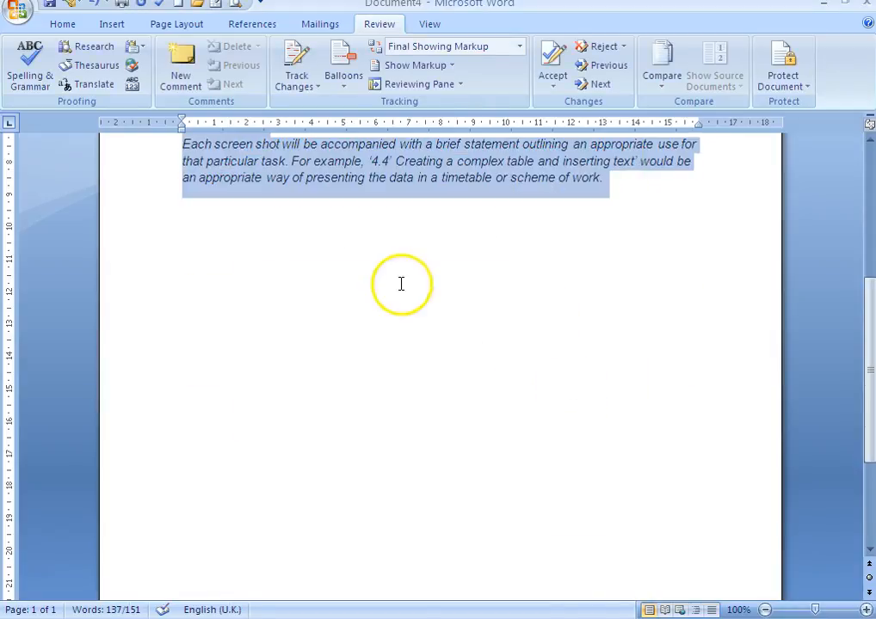
- Paste the captured screenshot below the last paragraph and crop it around the Spelling and Grammar dialog to about 5.7 by 8.9 cm
{"action": "left_click", "coordinate": [630, 201]}
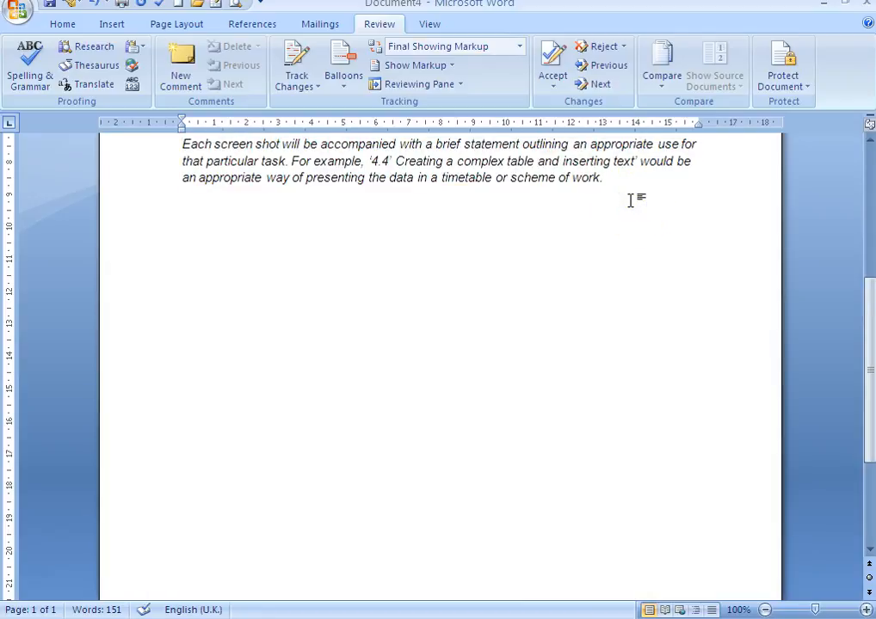
{"action": "key", "text": "ctrl+v"}
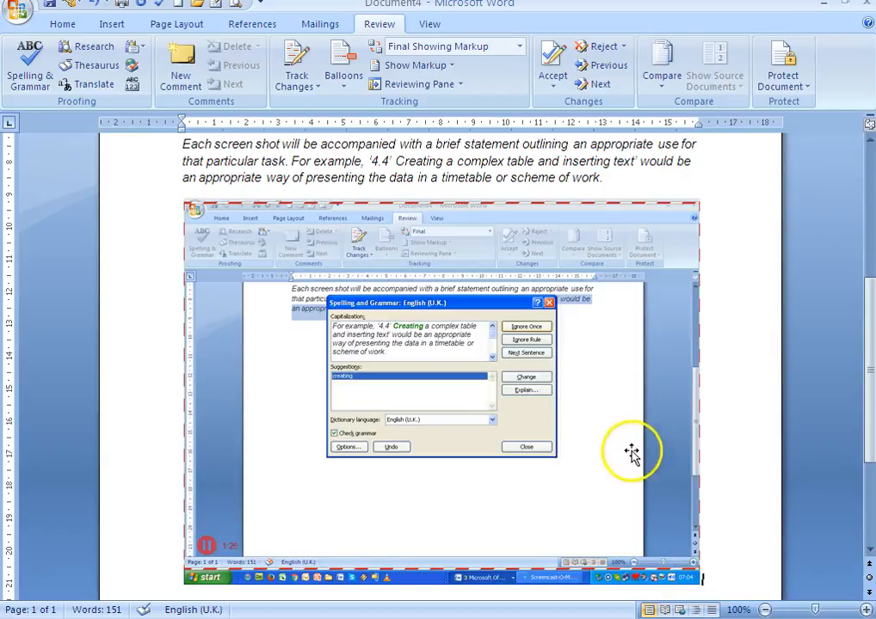
{"action": "left_click", "coordinate": [609, 321]}
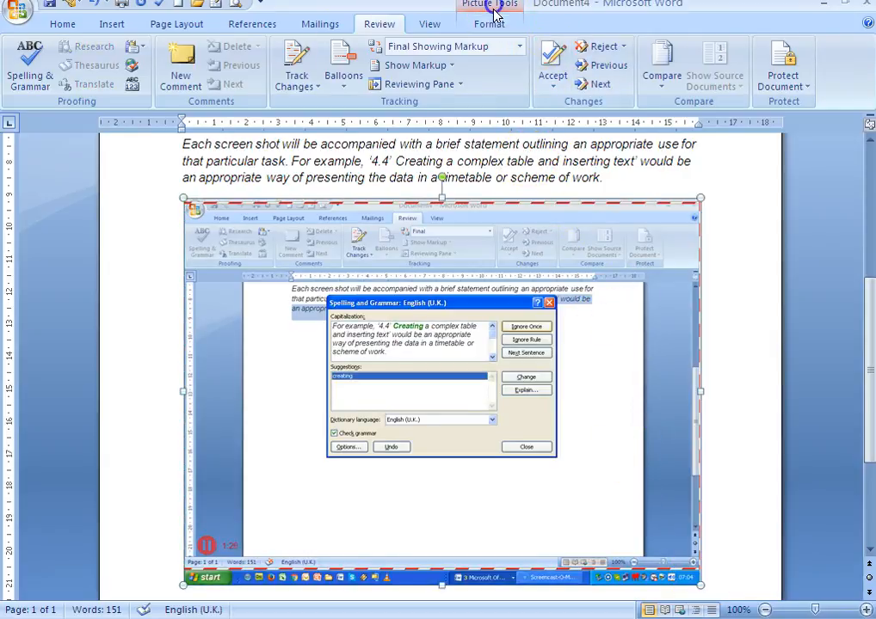
{"action": "left_click", "coordinate": [496, 14]}
{"action": "left_click", "coordinate": [743, 61]}
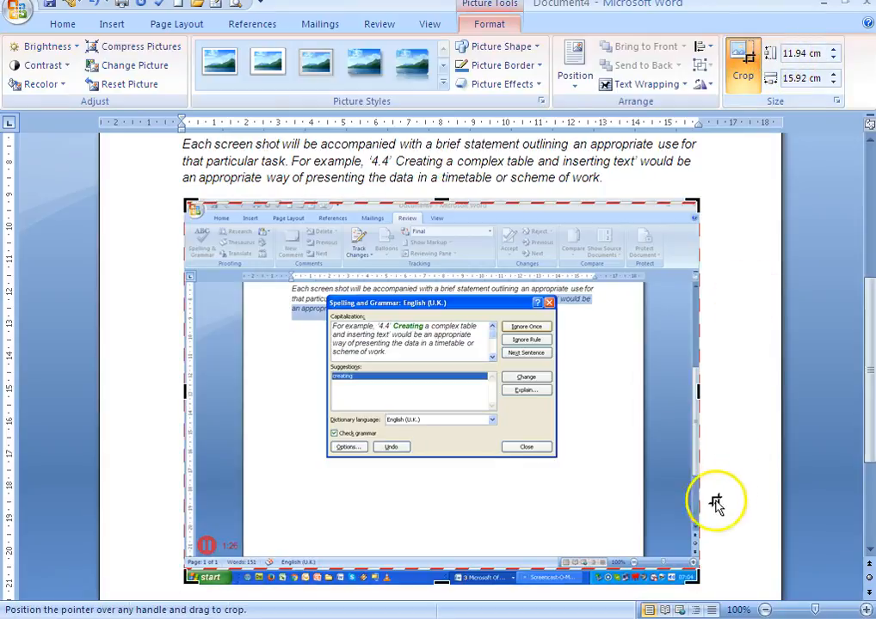
{"action": "left_click_drag", "start_coordinate": [697, 582], "coordinate": [562, 467]}
{"action": "left_click_drag", "start_coordinate": [190, 205], "coordinate": [273, 280]}
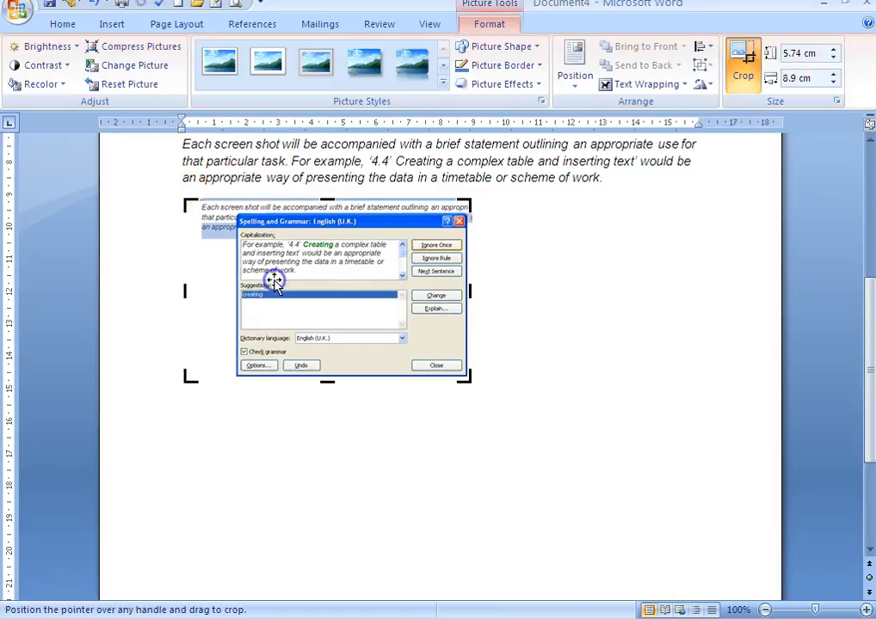
{"action": "left_click", "coordinate": [571, 294]}
- Set the text wrapping of the cropped screenshot to Tight
{"action": "right_click", "coordinate": [375, 281]}
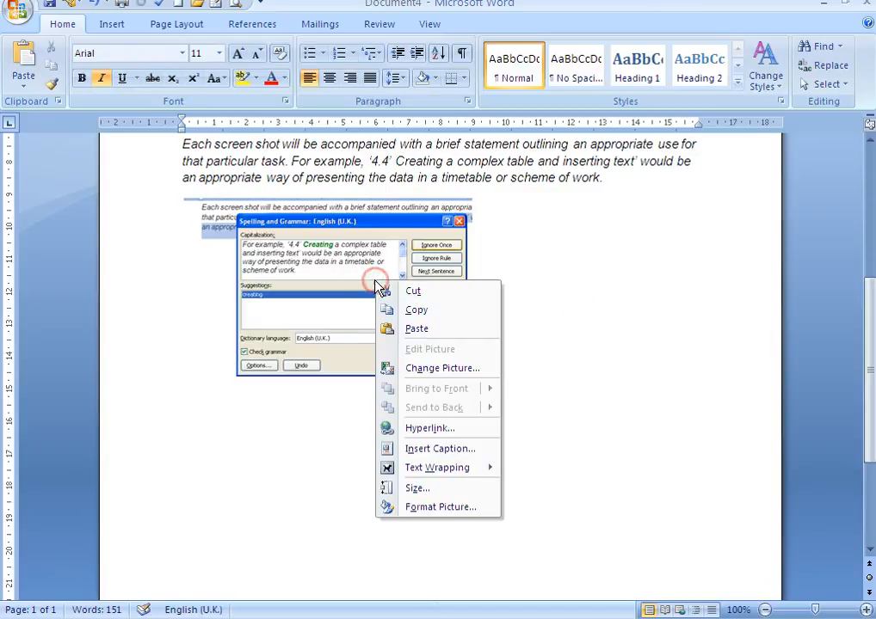
{"action": "mouse_move", "coordinate": [430, 469]}
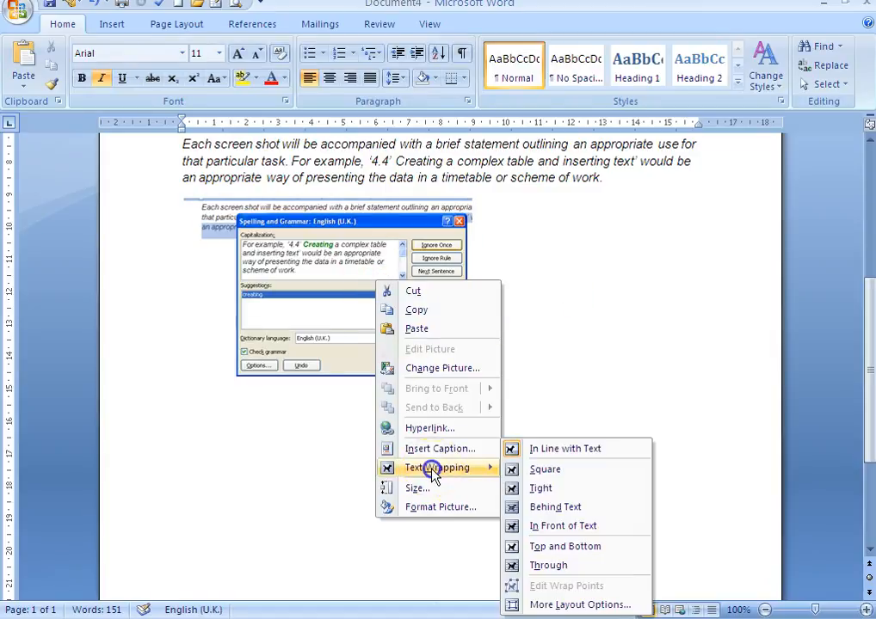
{"action": "left_click", "coordinate": [538, 489]}
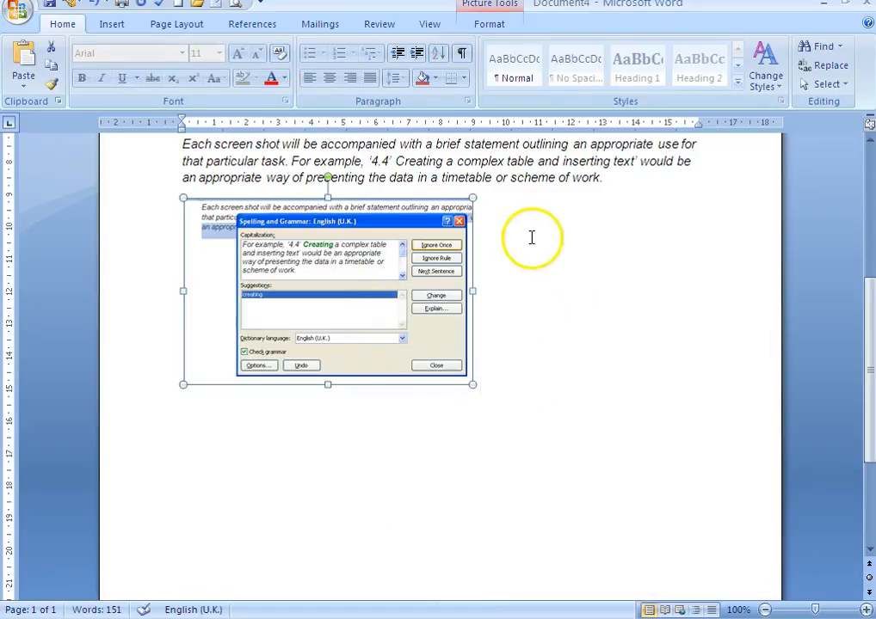
- Begin a comment beside the screenshot with "Spellchecking a document is an important tool you can use. However, you"
{"action": "left_click", "coordinate": [527, 240]}
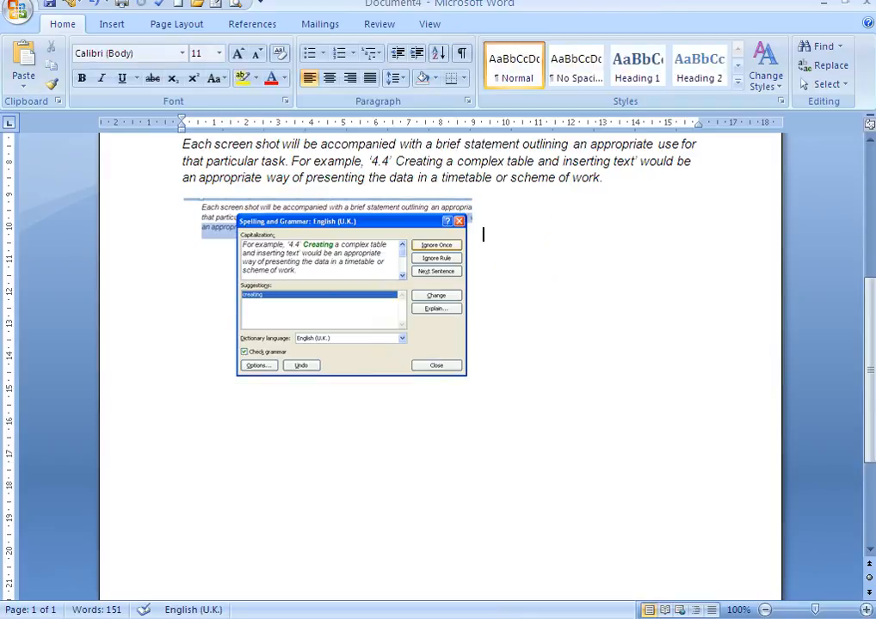
{"action": "type", "text": "Spellchecking a do"}
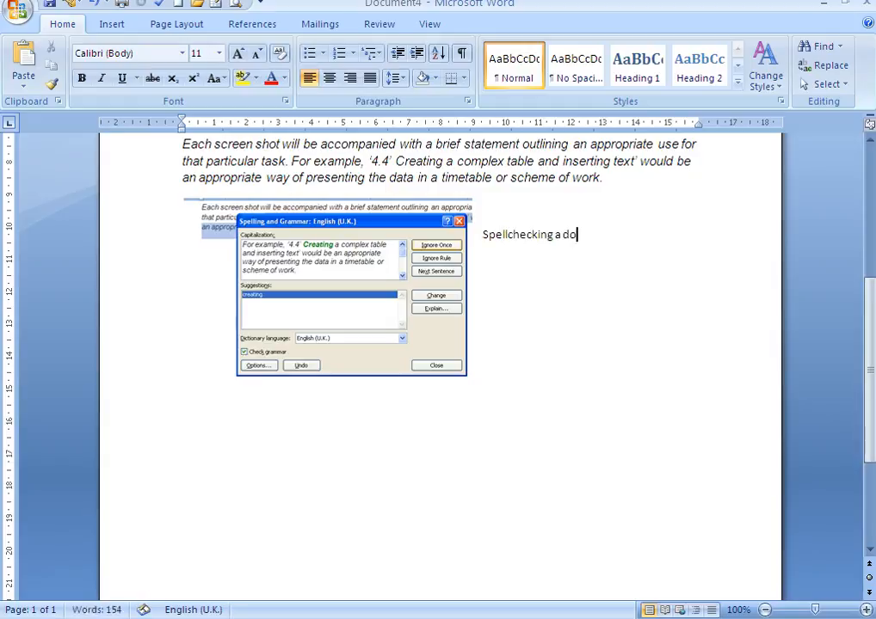
{"action": "type", "text": "cument is"}
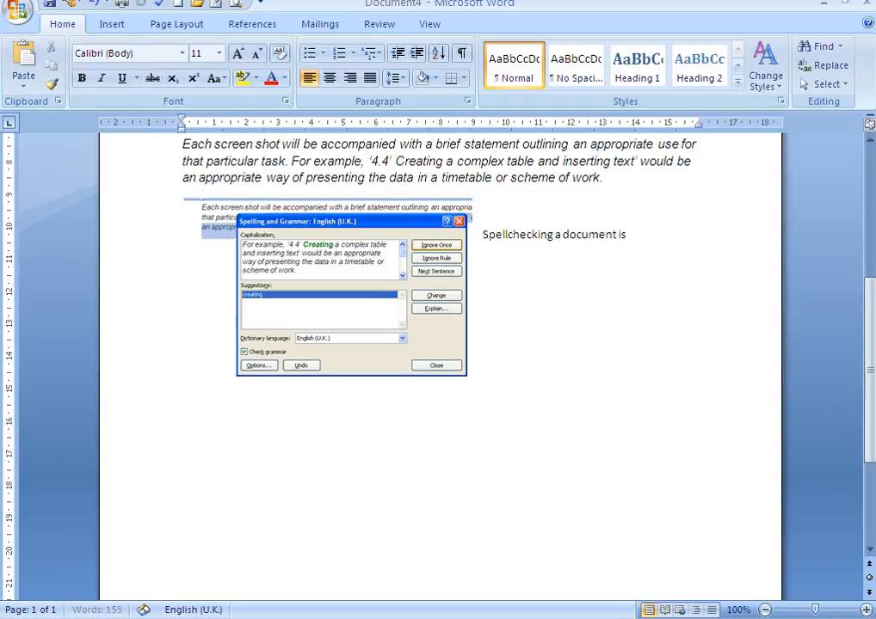
{"action": "type", "text": " an important"}
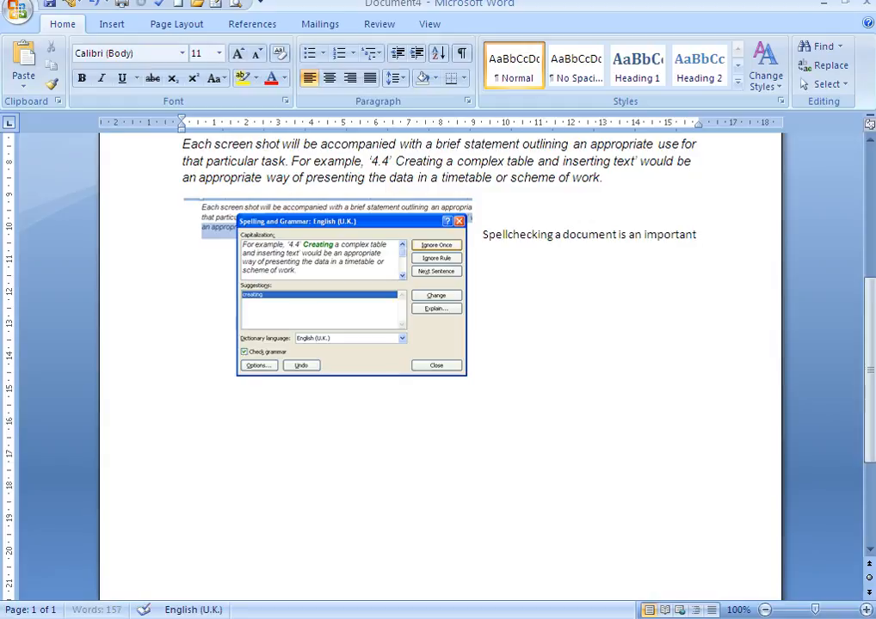
{"action": "type", "text": " tool you can use. However, you"}
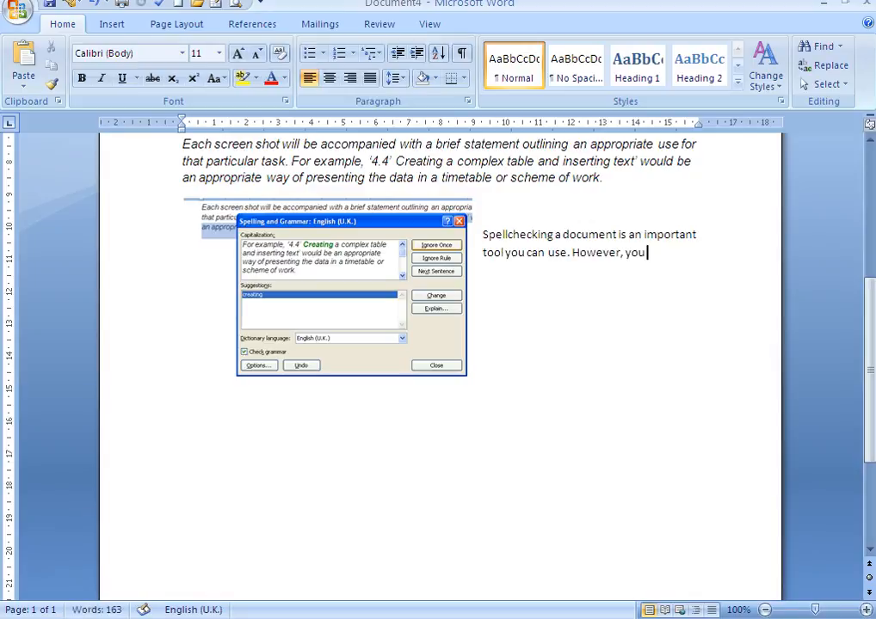
- Continue the comment with "must be aware that words that are spelled incorrectly for your use"
{"action": "type", "text": " must be awa"}
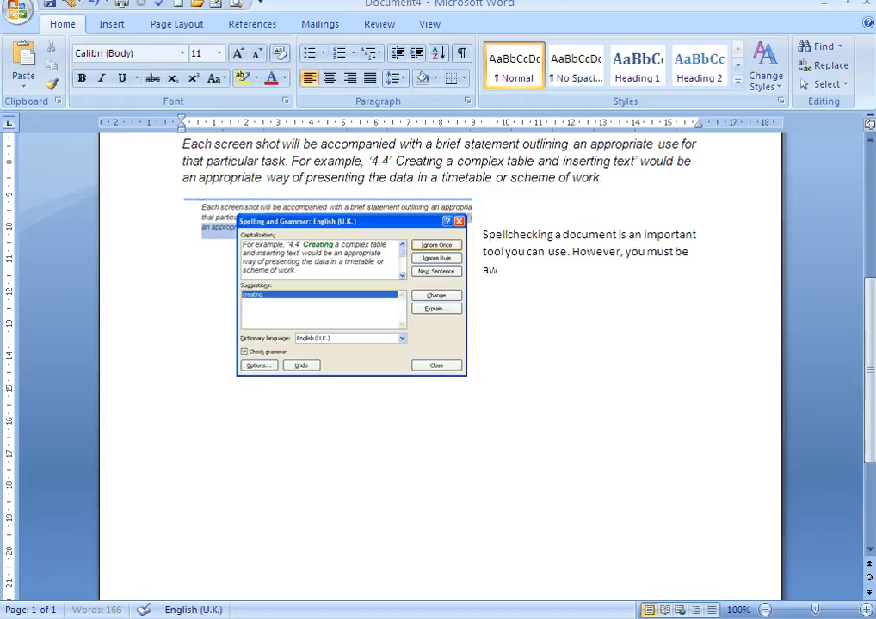
{"action": "type", "text": "re that"}
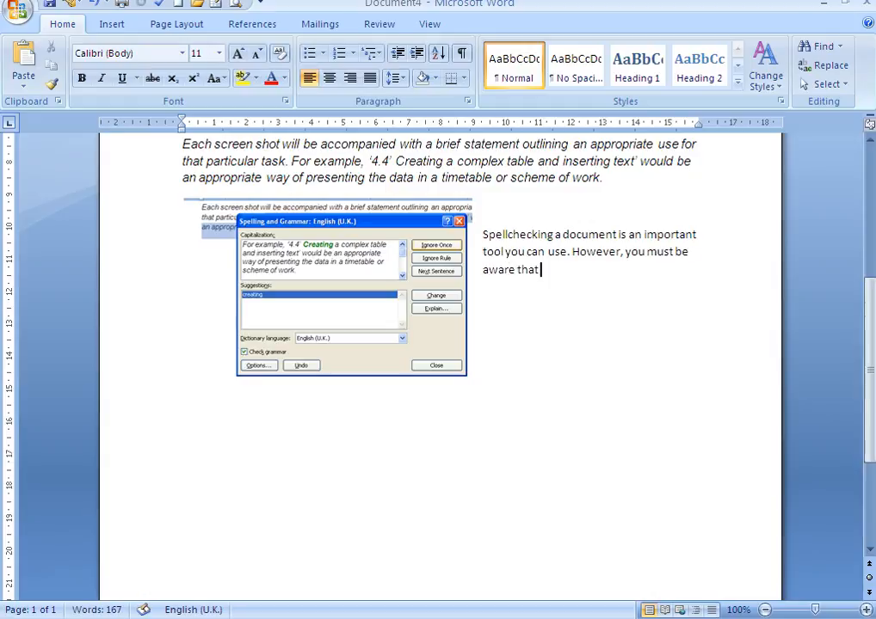
{"action": "type", "text": " words that"}
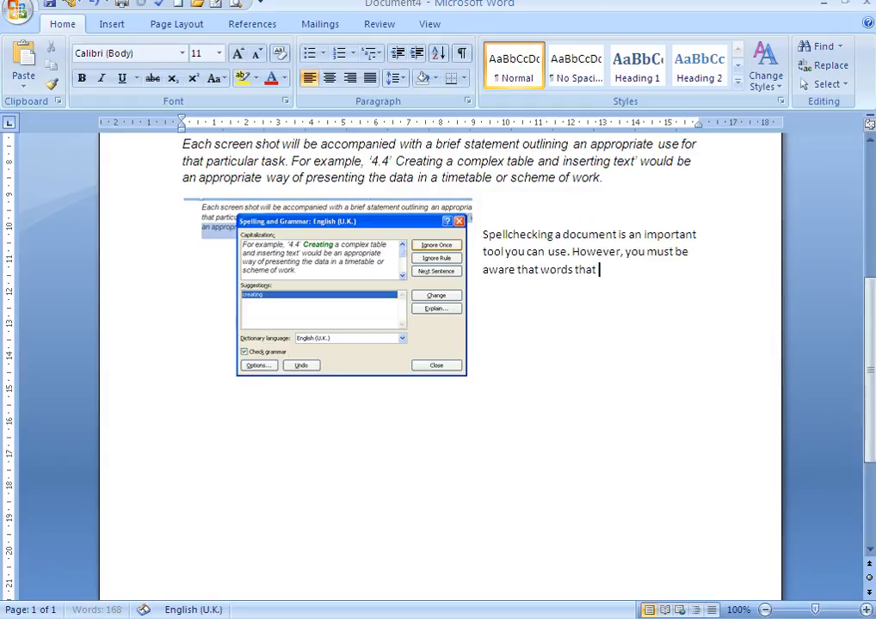
{"action": "type", "text": " are spelled incorrectly for"}
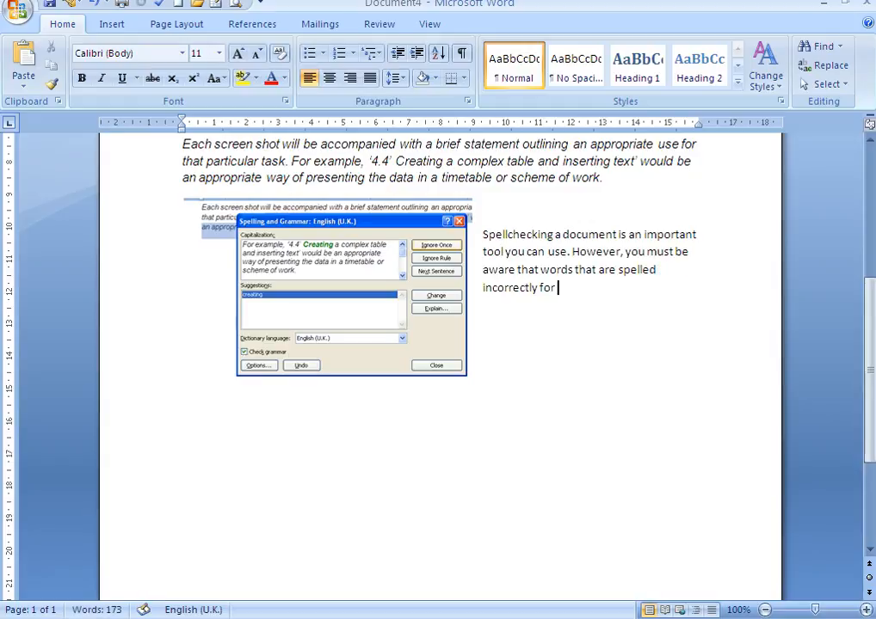
{"action": "type", "text": " your use, m"}
{"action": "key", "text": "BackSpace"}
{"action": "key", "text": "BackSpace"}
{"action": "key", "text": "BackSpace"}
- Finish the comment's sentence with "may actually be a word andso will not show up as an error."
{"action": "type", "text": "may ac"}
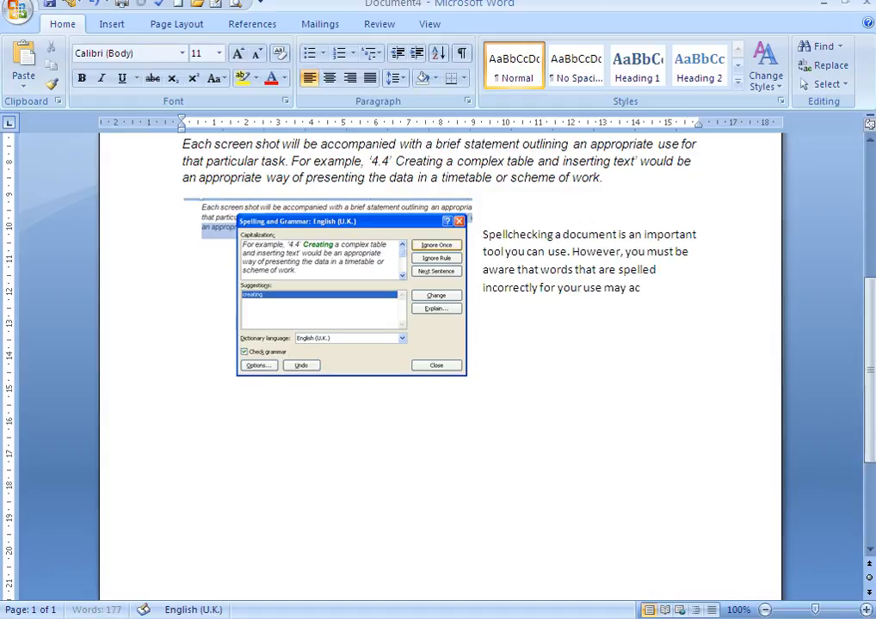
{"action": "type", "text": "tually be"}
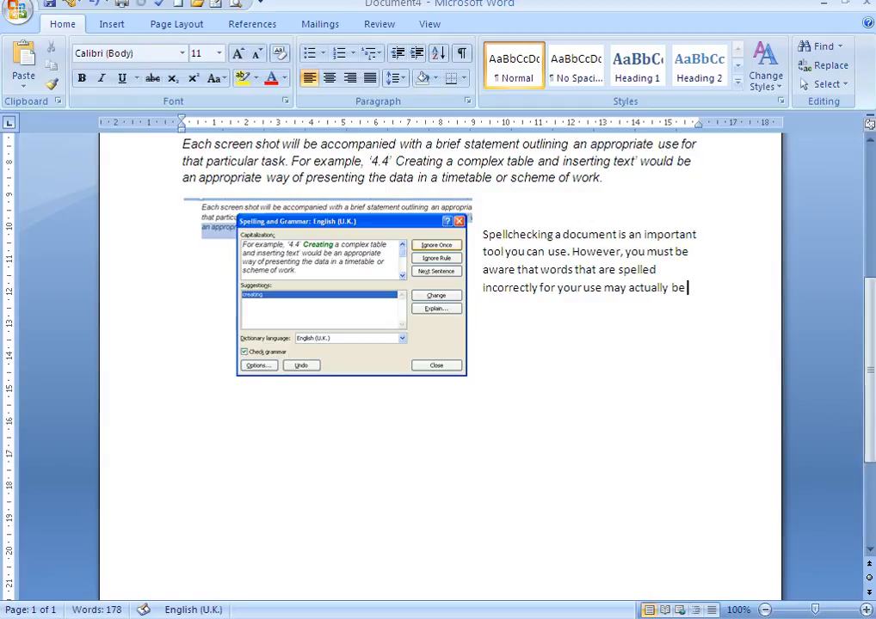
{"action": "type", "text": " a word andso"}
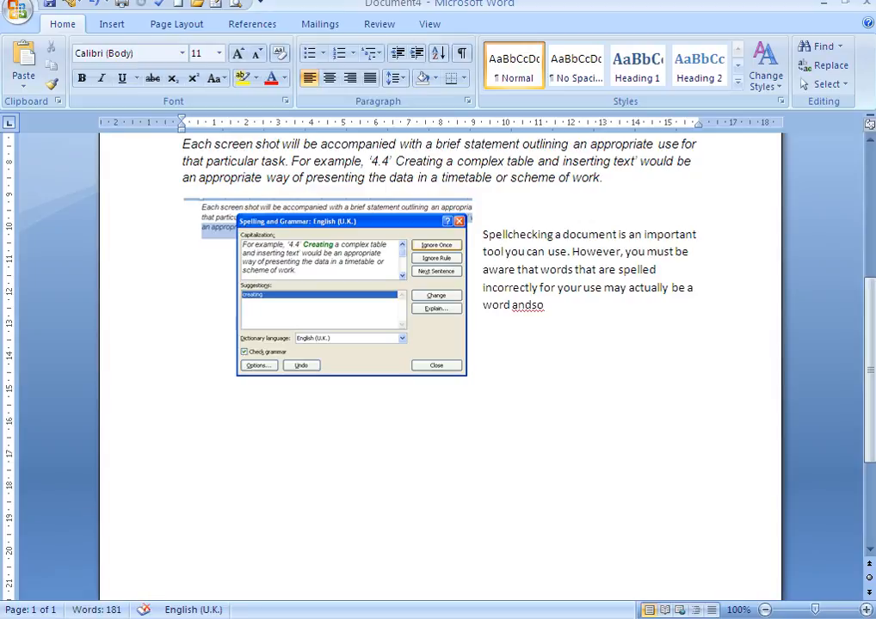
{"action": "type", "text": " will not show up as an error"}
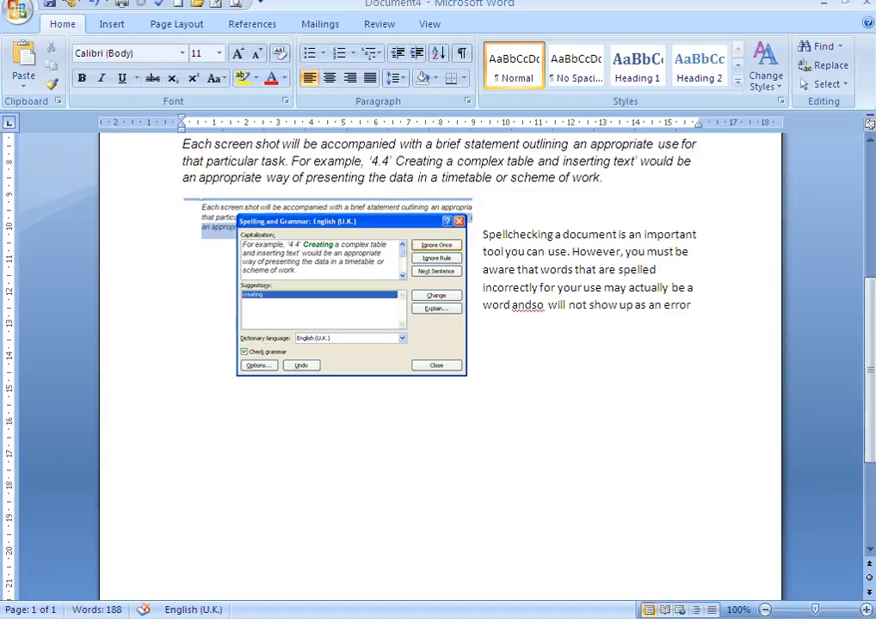
{"action": "type", "text": "."}
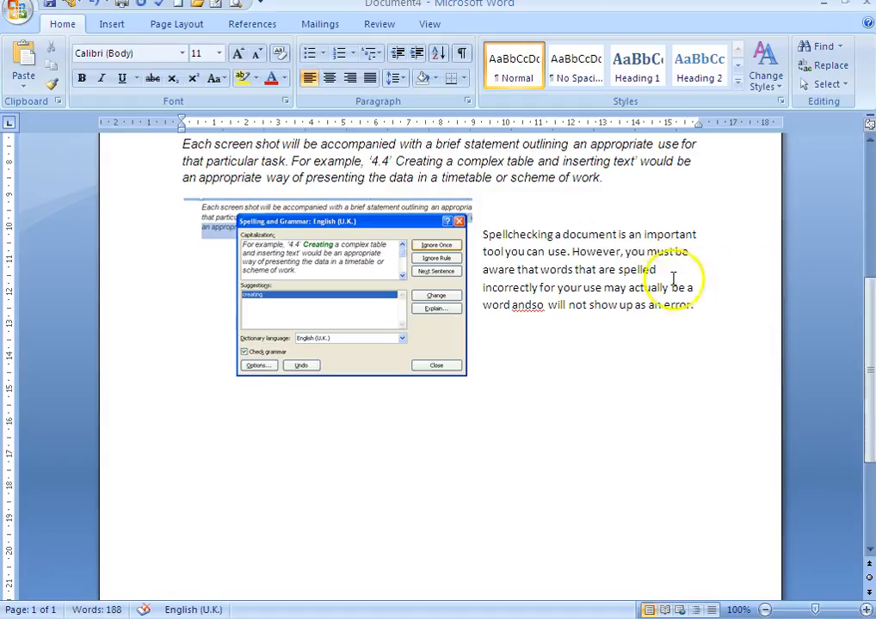
- Correct the spacing in the comment by splitting "andso" into "and so" and removing the extra space before "will"
{"action": "left_click", "coordinate": [531, 306]}
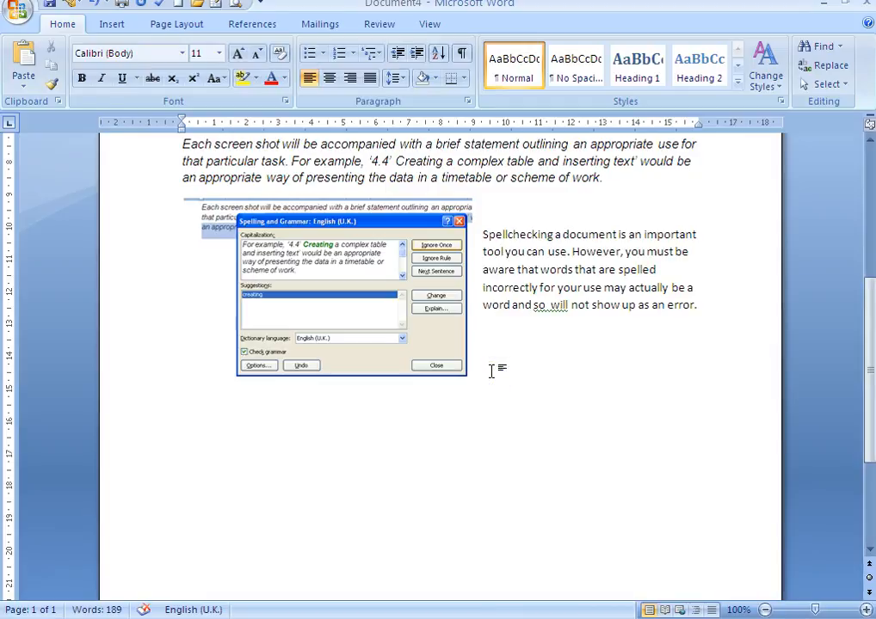
{"action": "left_click", "coordinate": [553, 307]}
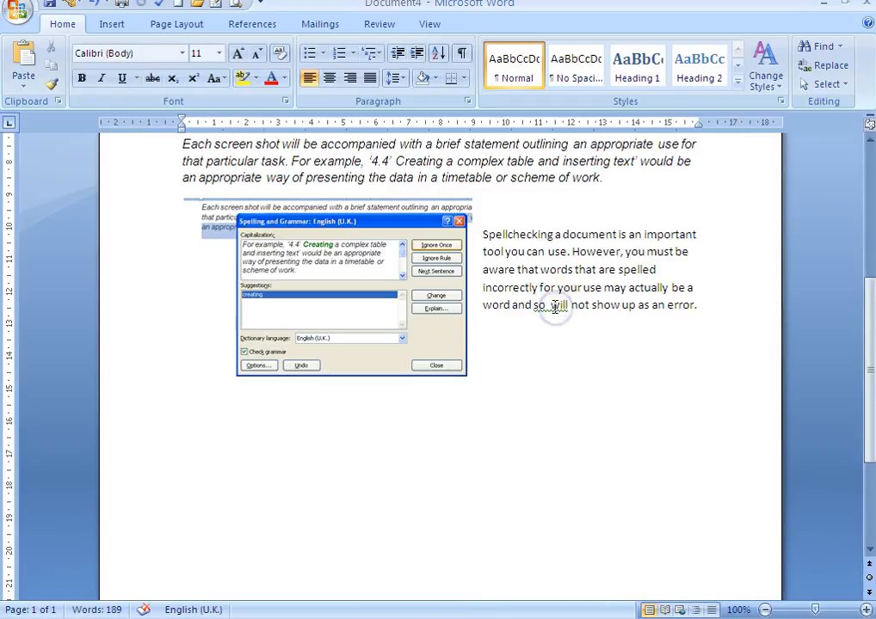
{"action": "key", "text": "BackSpace"}
{"action": "left_click", "coordinate": [497, 371]}
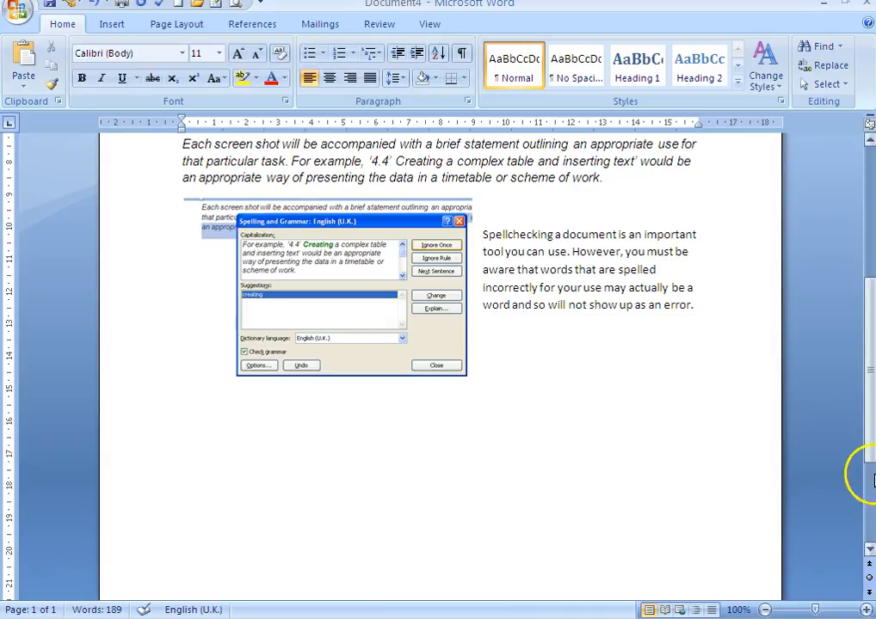
- Add blank lines after the spellchecking comment to reach a new line below the screenshot
{"action": "left_click", "coordinate": [705, 304]}
{"action": "key", "text": "Return"}
{"action": "key", "text": "Return"}
{"action": "key", "text": "Return"}
{"action": "key", "text": "Return"}
{"action": "key", "text": "Return"}
{"action": "key", "text": "Return"}
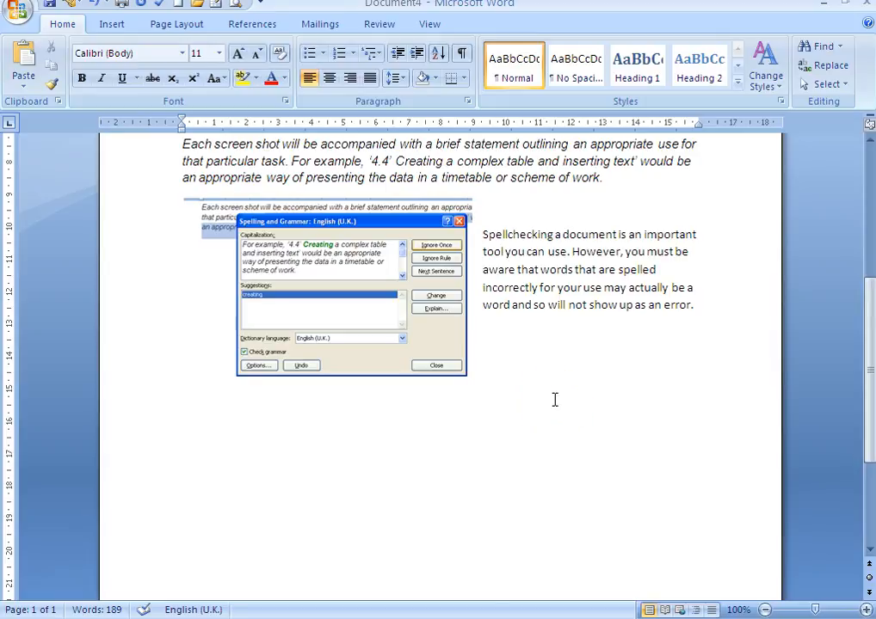
- Correct "god" to "good" in the sentence about the quality of the comments
{"action": "scroll", "coordinate": [555, 400], "scroll_direction": "up", "scroll_amount": 5}
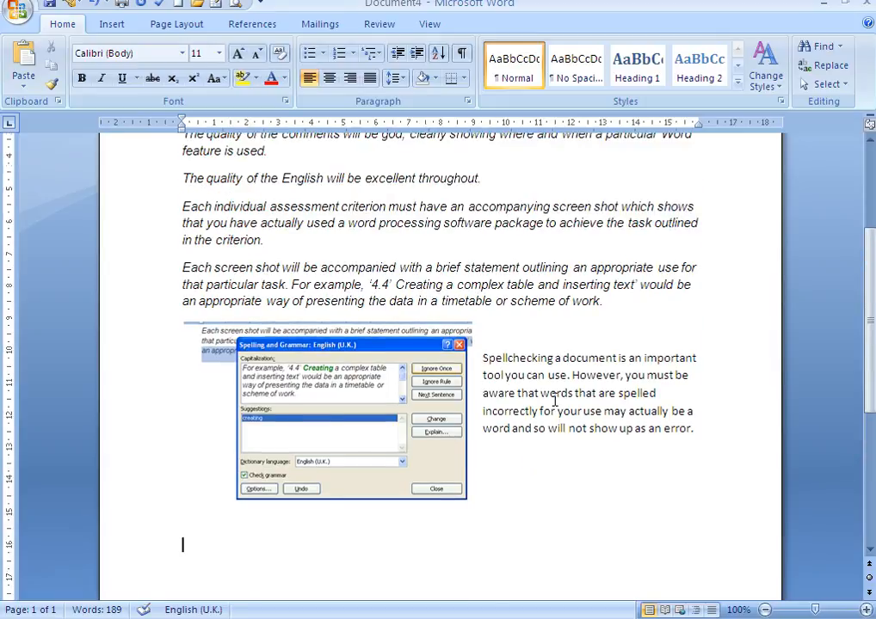
{"action": "left_click", "coordinate": [397, 258]}
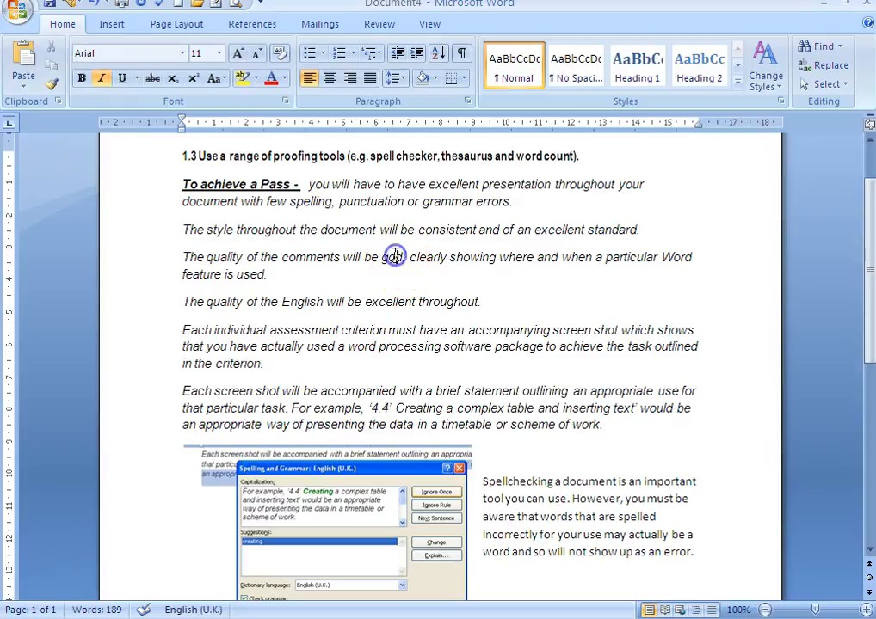
{"action": "type", "text": "o"}
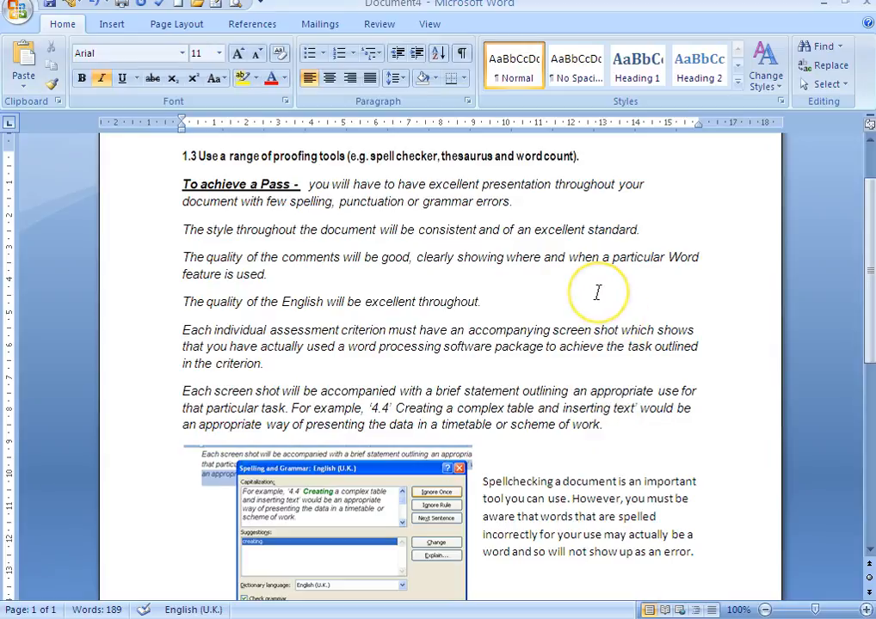
- Look up "consistent" in the thesaurus, capture the screen with the options for "constant" showing, and close the results without inserting it
{"action": "scroll", "coordinate": [597, 293], "scroll_direction": "down", "scroll_amount": 2}
{"action": "scroll", "coordinate": [597, 293], "scroll_direction": "up", "scroll_amount": 2}
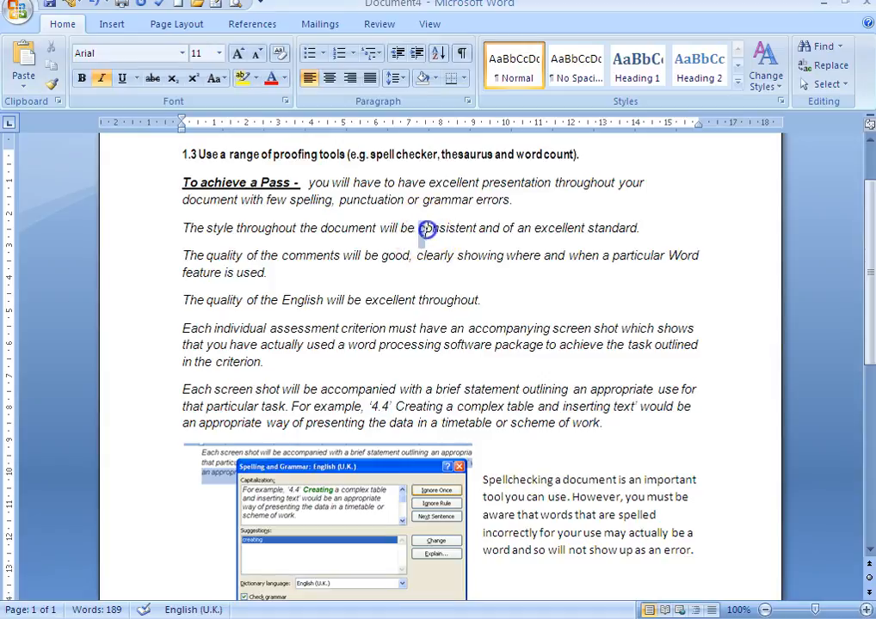
{"action": "left_click_drag", "start_coordinate": [426, 229], "coordinate": [479, 233]}
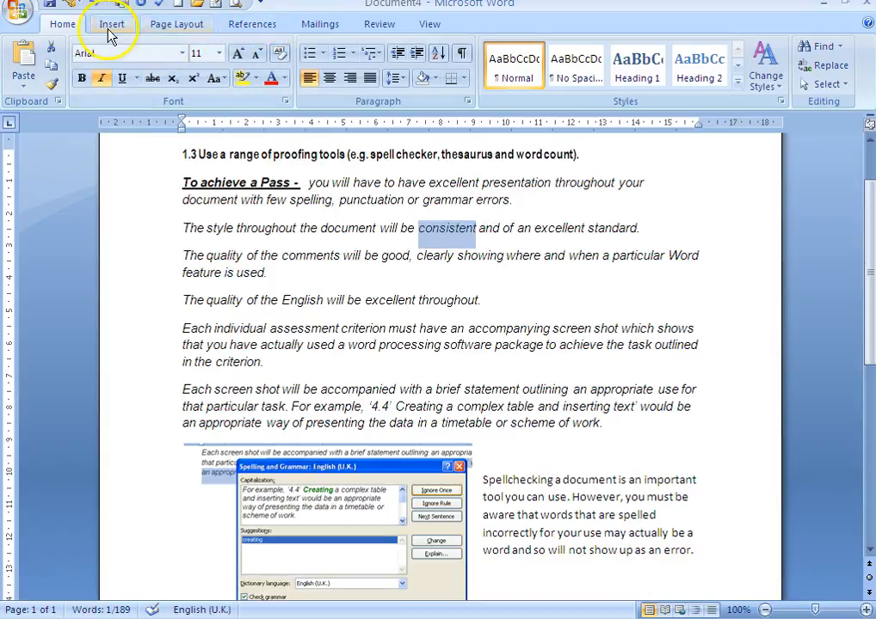
{"action": "left_click", "coordinate": [380, 24]}
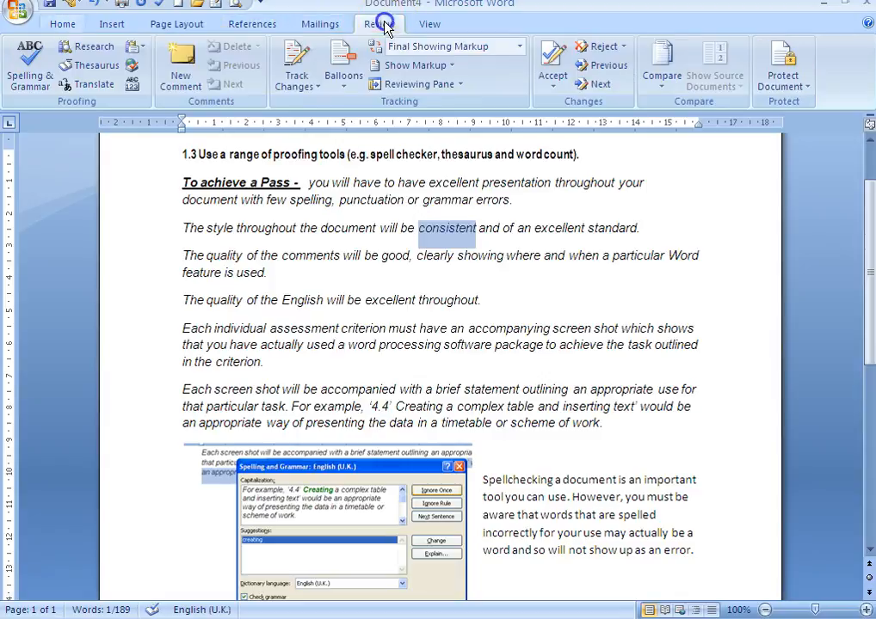
{"action": "left_click", "coordinate": [98, 69]}
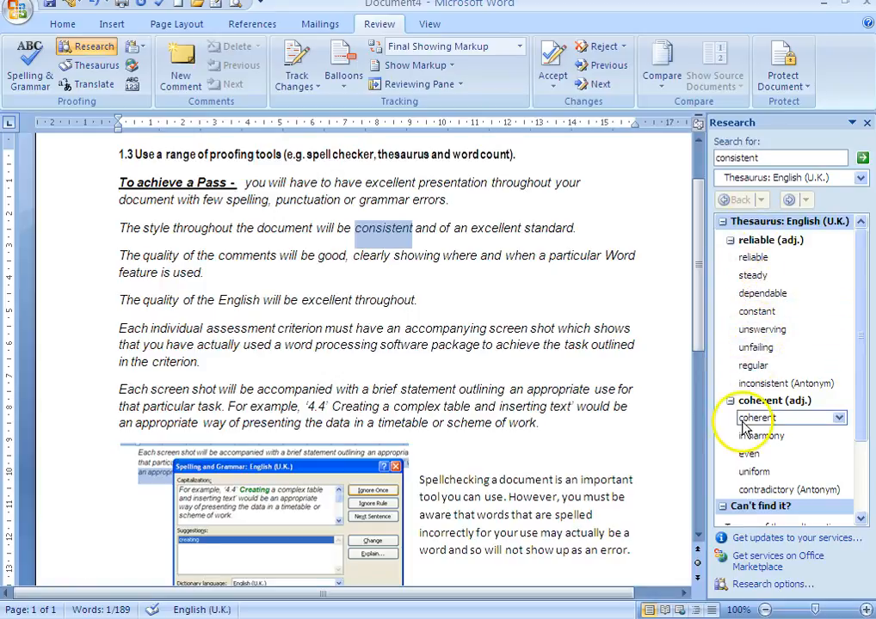
{"action": "mouse_move", "coordinate": [762, 315]}
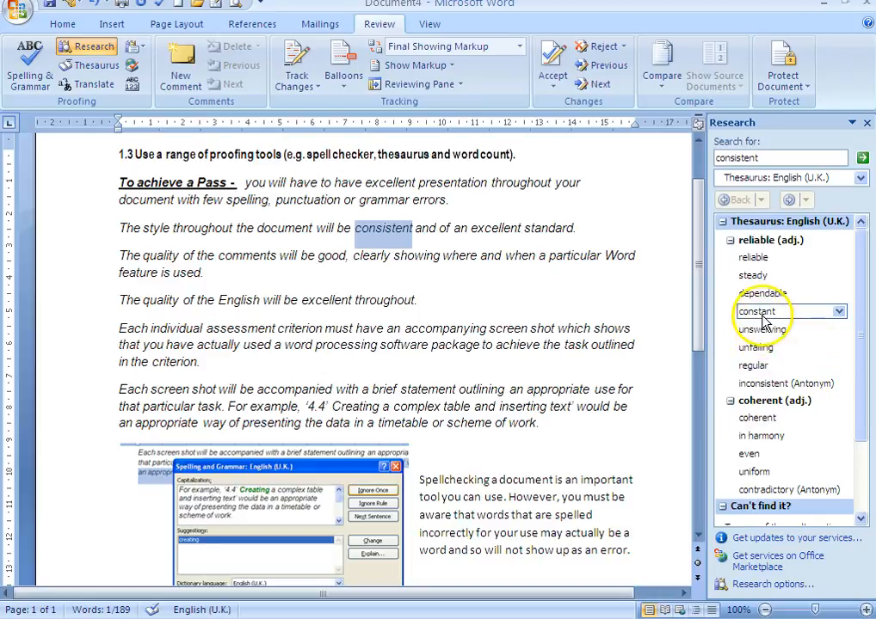
{"action": "left_click", "coordinate": [839, 311]}
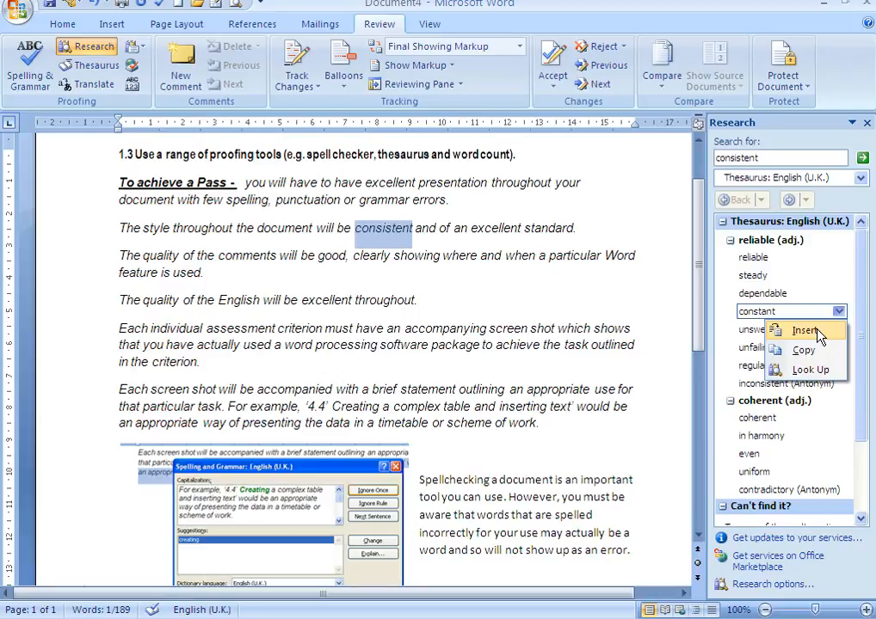
{"action": "left_click", "coordinate": [866, 124]}
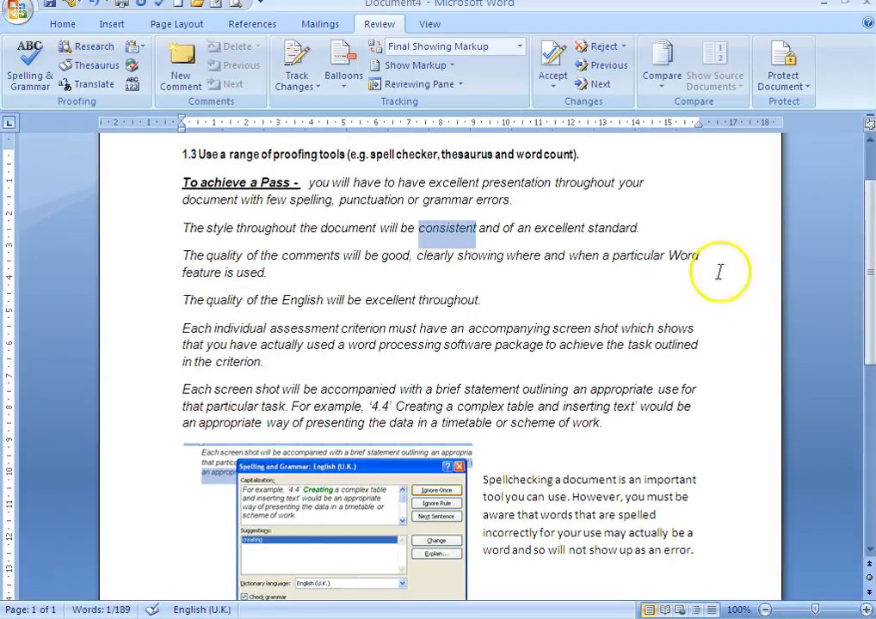
- Paste the captured thesaurus screenshot into the document below the spellcheck screenshot
{"action": "scroll", "coordinate": [719, 271], "scroll_direction": "down", "scroll_amount": 7}
{"action": "left_click", "coordinate": [199, 321]}
{"action": "left_click", "coordinate": [829, 285]}
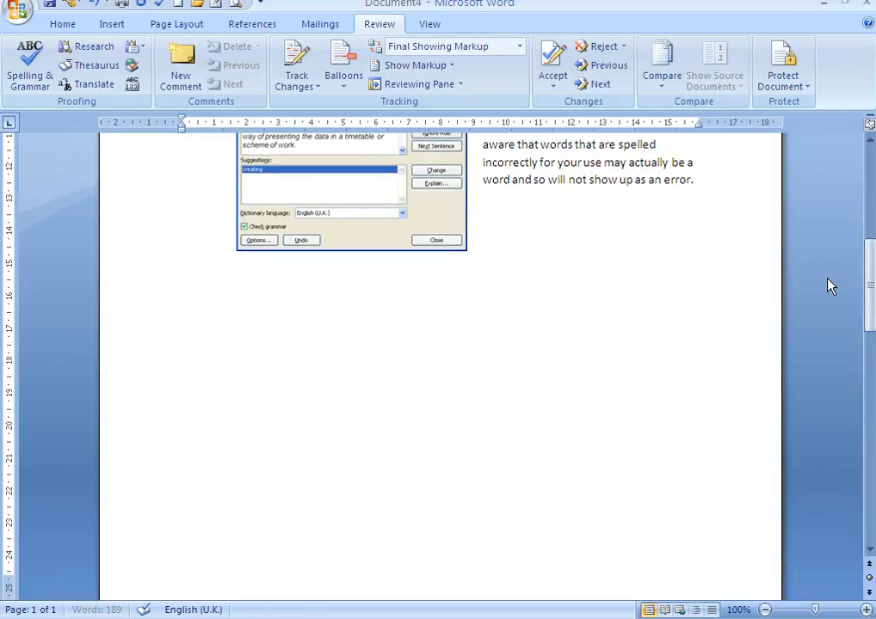
{"action": "key", "text": "ctrl+v"}
{"action": "right_click", "coordinate": [476, 363]}
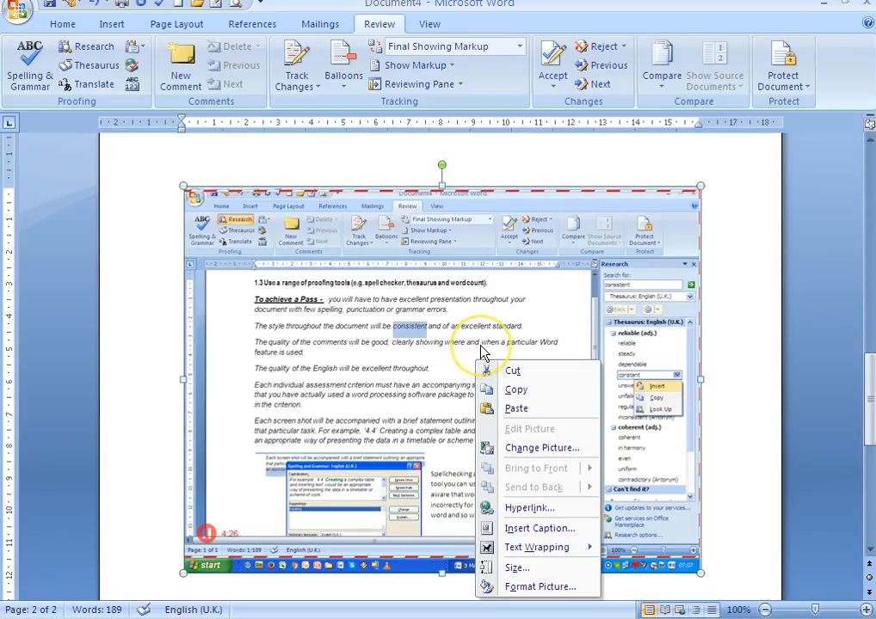
{"action": "left_click", "coordinate": [401, 323]}
- Crop the thesaurus screenshot to about 4.34 cm by 10.08 cm, keeping the highlighted word "consistent" and the list of synonyms
{"action": "left_click", "coordinate": [480, 18]}
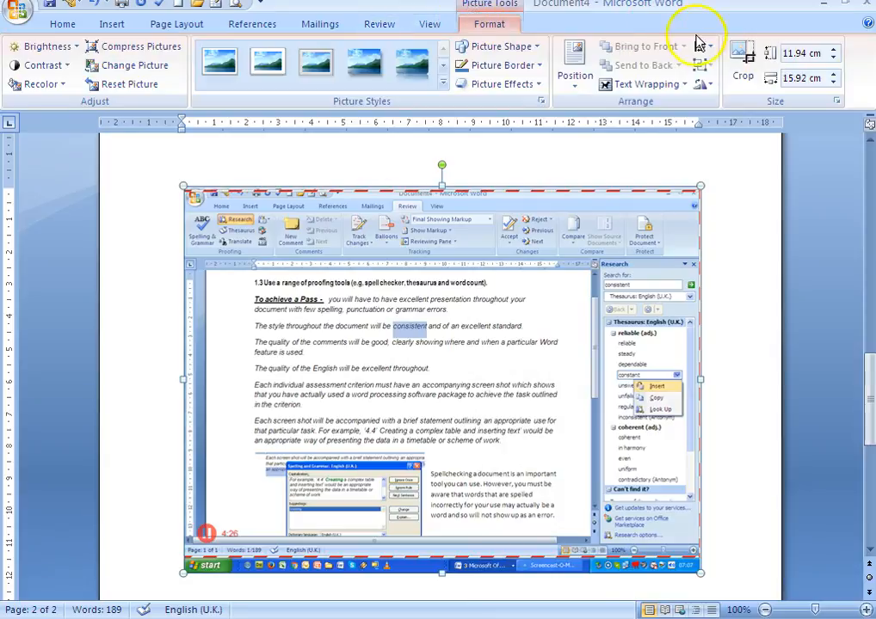
{"action": "left_click", "coordinate": [742, 63]}
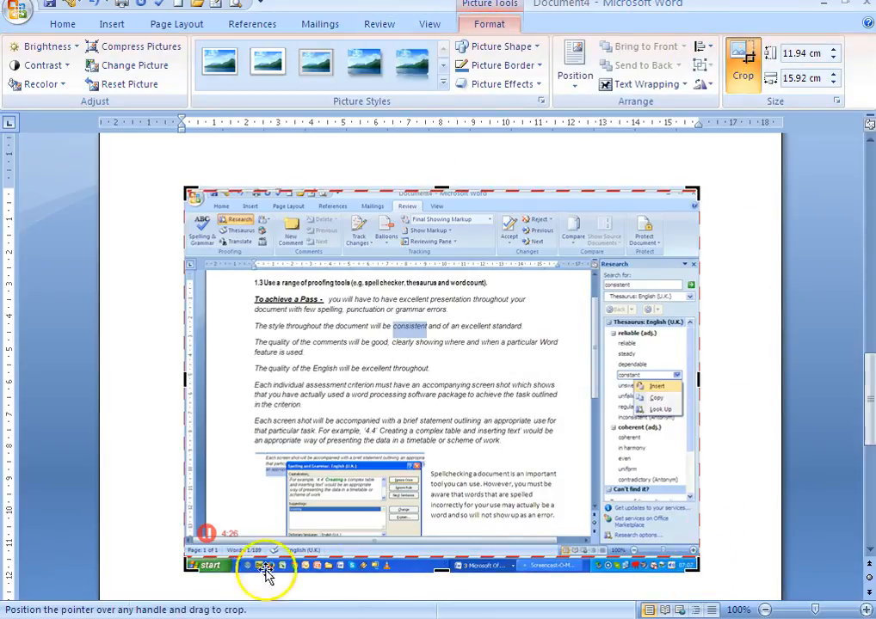
{"action": "left_click_drag", "start_coordinate": [697, 569], "coordinate": [686, 417]}
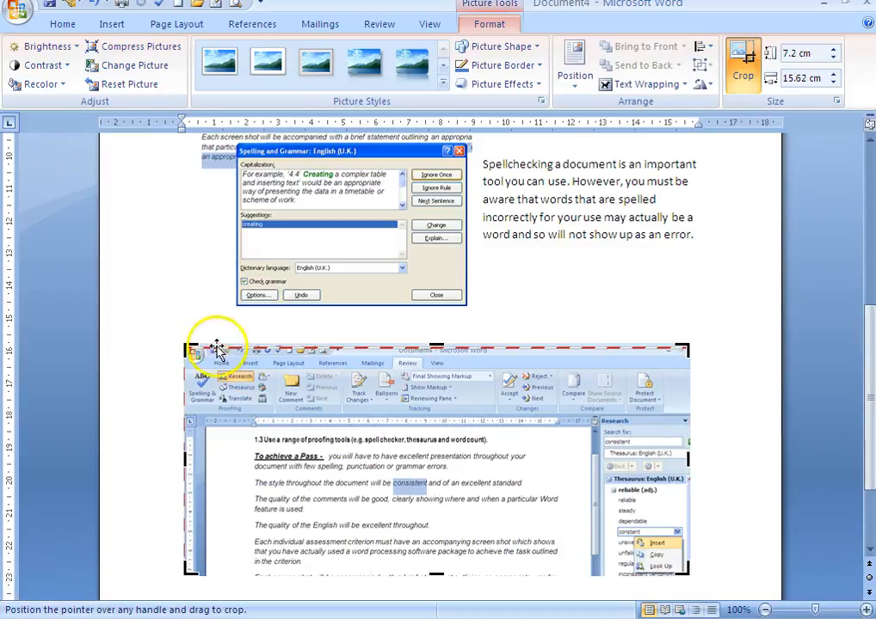
{"action": "left_click_drag", "start_coordinate": [186, 344], "coordinate": [362, 436]}
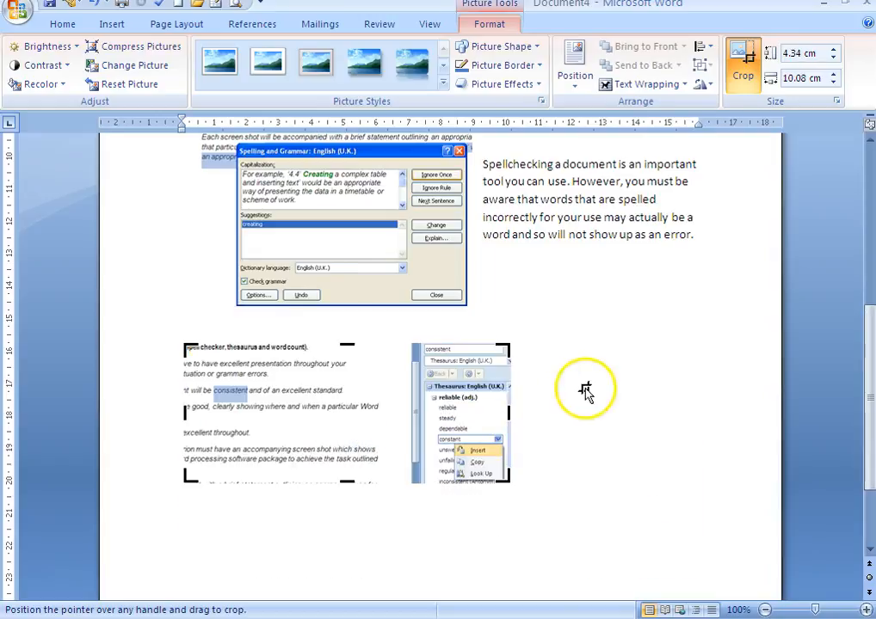
{"action": "left_click", "coordinate": [586, 386]}
- Change the thesaurus screenshot's text wrapping and move the picture to the right side of the page
{"action": "right_click", "coordinate": [426, 414]}
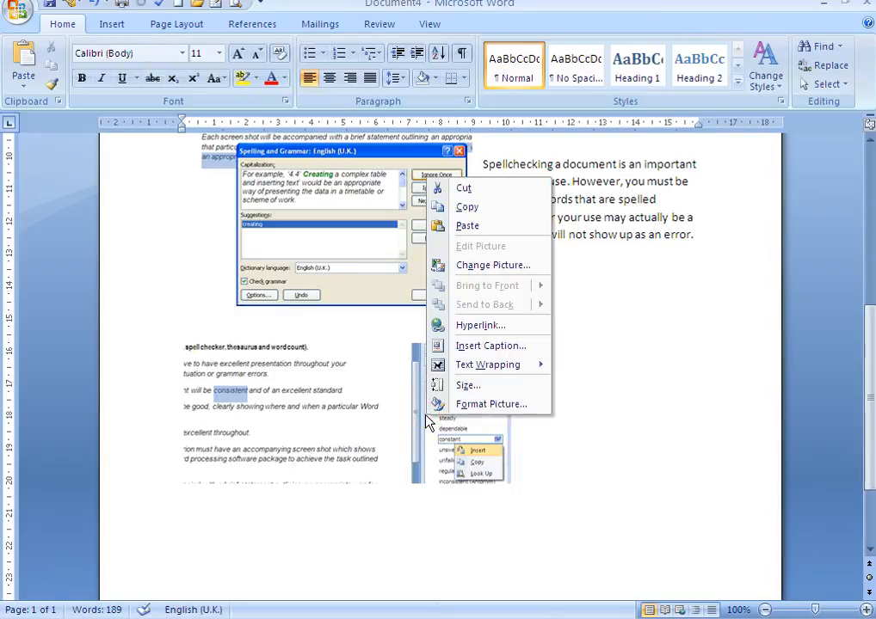
{"action": "mouse_move", "coordinate": [479, 364]}
{"action": "left_click", "coordinate": [600, 408]}
{"action": "left_click_drag", "start_coordinate": [364, 402], "coordinate": [583, 426]}
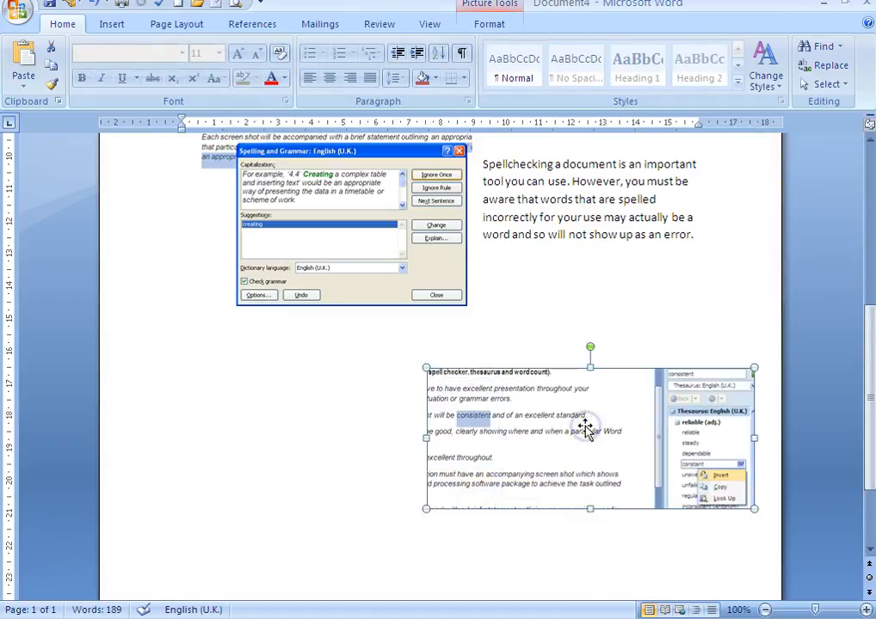
- Add two blank lines beside the thesaurus screenshot and move the picture back up below the spellcheck screenshot
{"action": "left_click", "coordinate": [160, 407]}
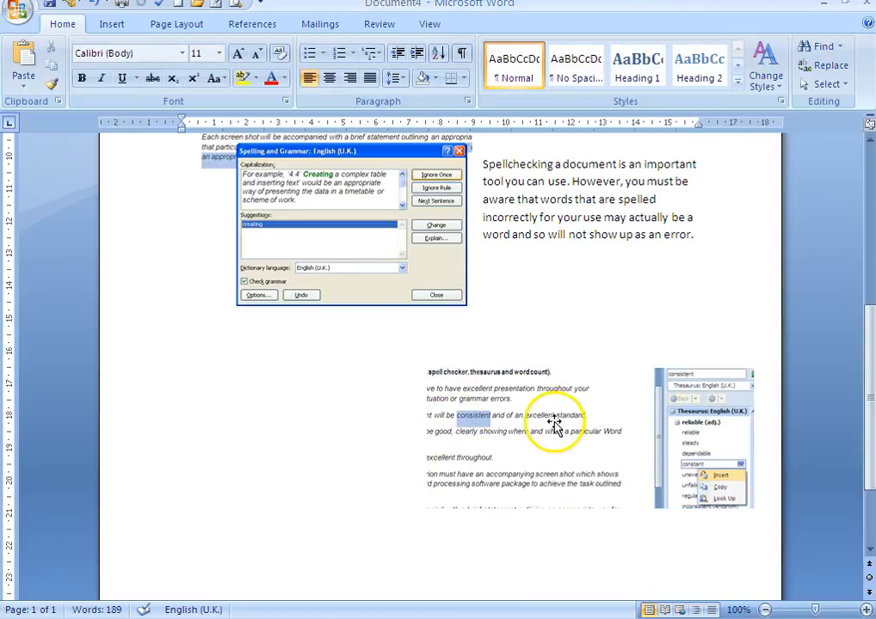
{"action": "key", "text": "Return"}
{"action": "key", "text": "Return"}
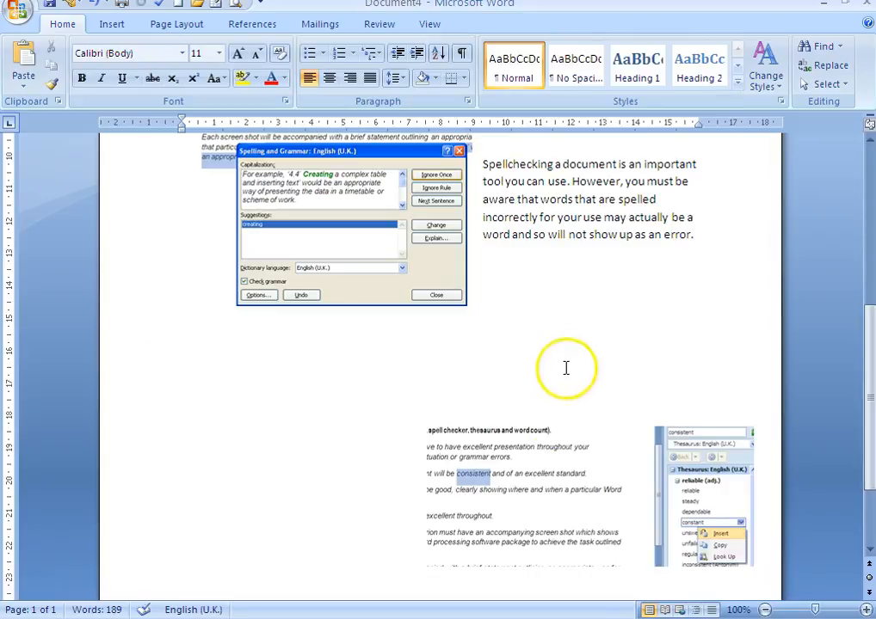
{"action": "left_click_drag", "start_coordinate": [551, 502], "coordinate": [552, 437]}
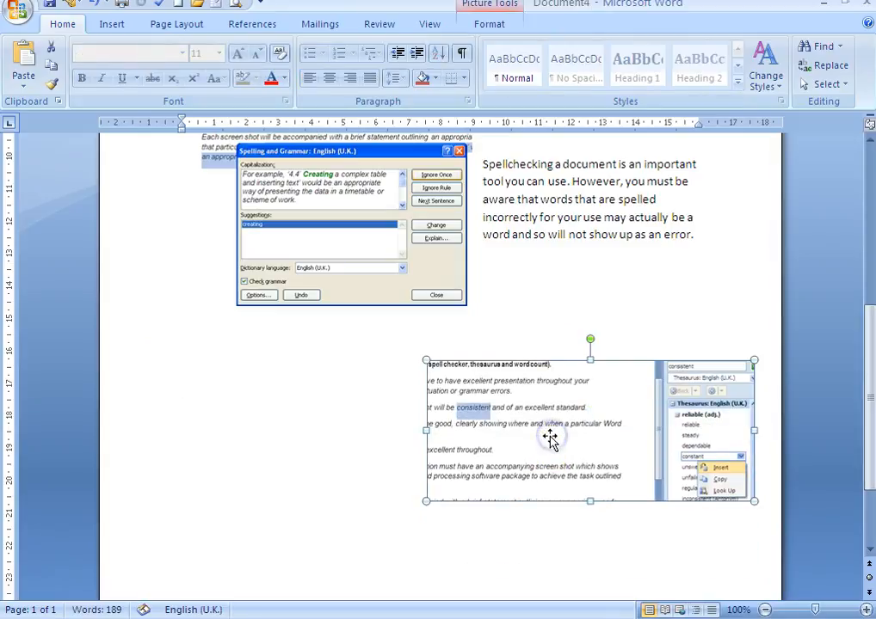
- Begin a comment beside the thesaurus screenshot with "The thesaurus can be used to find an appropriate alternative word to the one we have."
{"action": "left_click", "coordinate": [201, 382]}
{"action": "type", "text": "The thesaurus"}
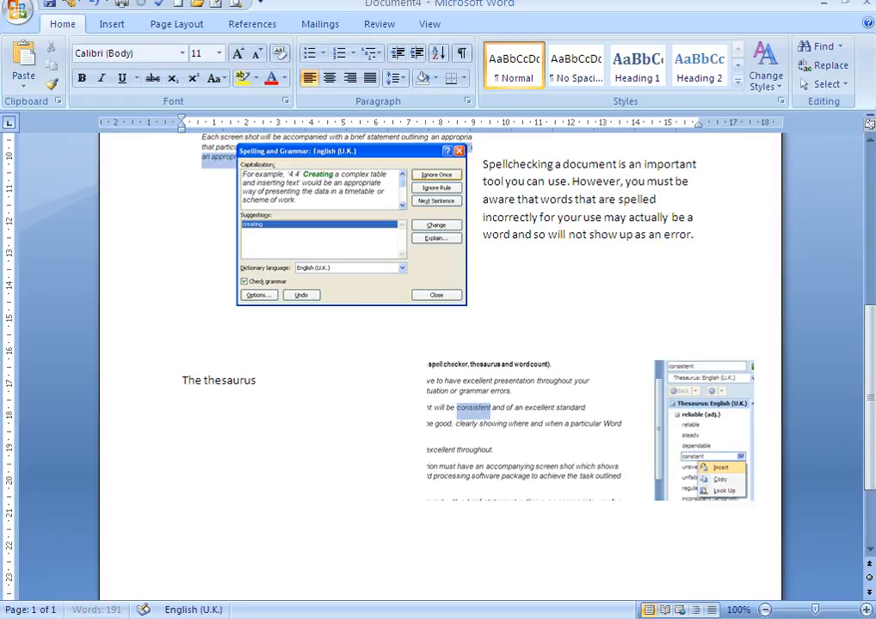
{"action": "type", "text": " can be used to fi"}
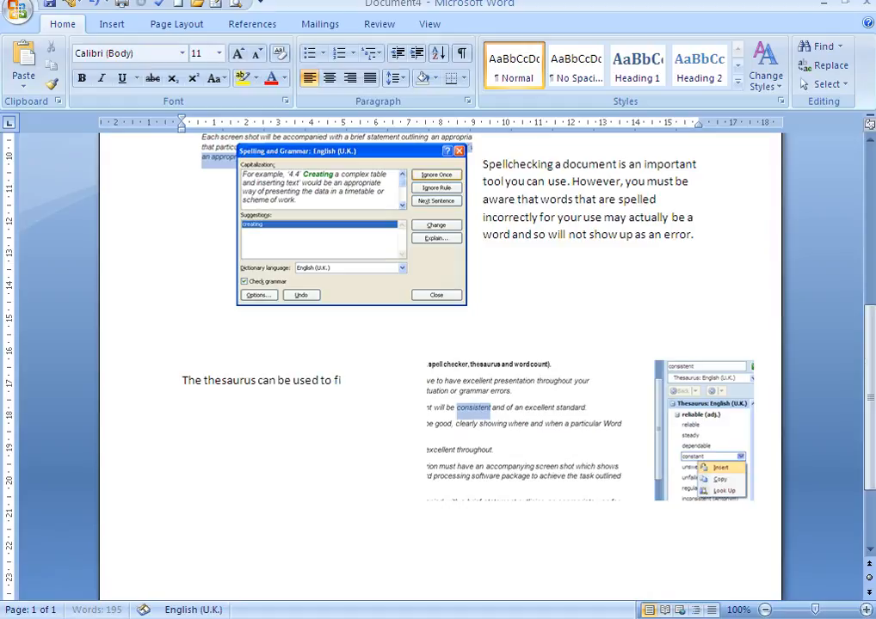
{"action": "type", "text": "nd an a"}
{"action": "type", "text": "ppropriat"}
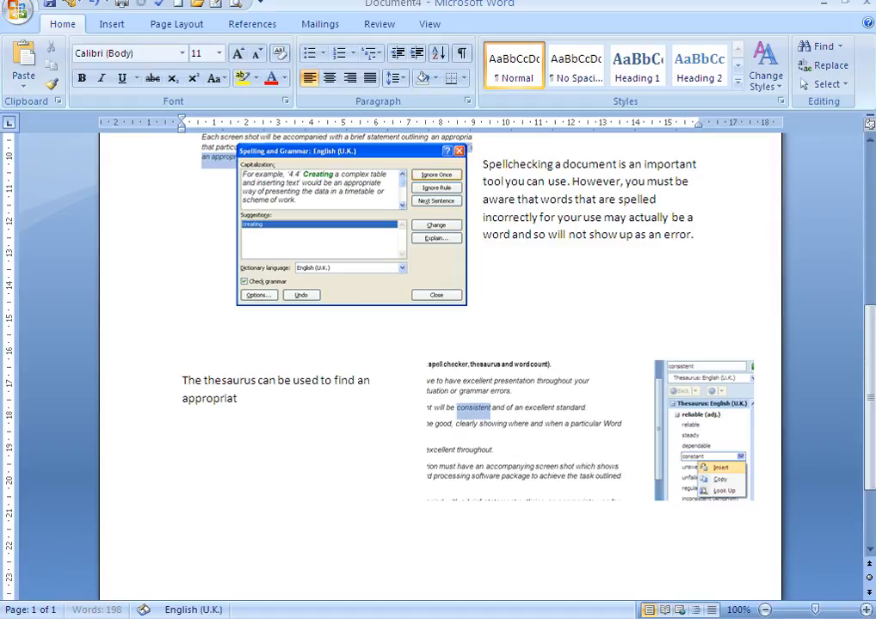
{"action": "type", "text": "e alternative word"}
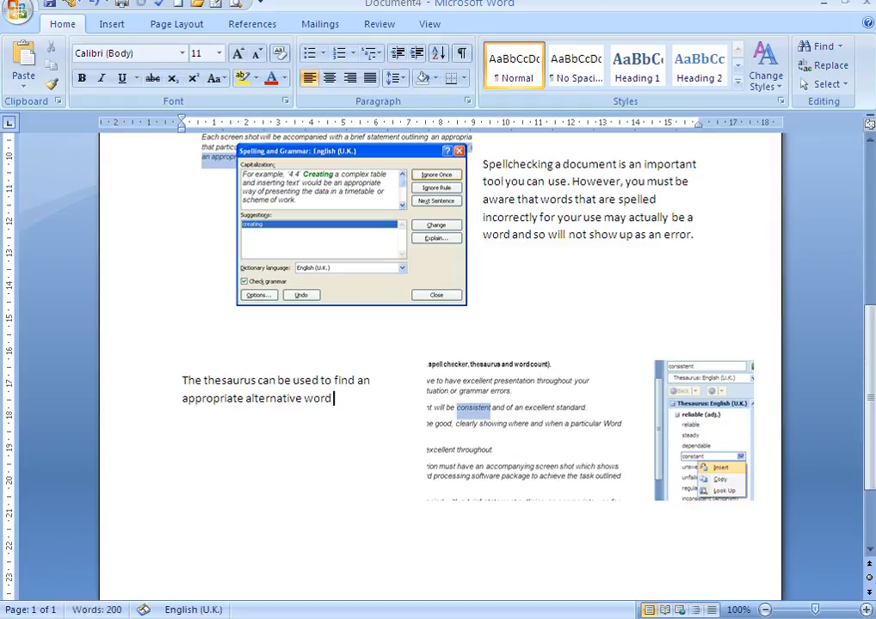
{"action": "type", "text": " to the one we have"}
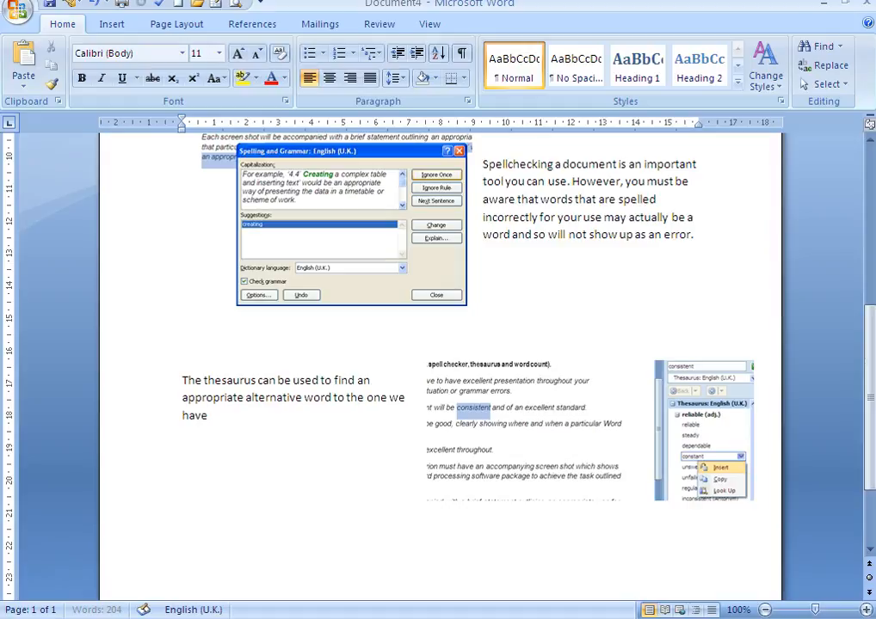
{"action": "type", "text": "."}
- Continue the thesaurus comment with "However, you must be careful that you understand the choice you have made."
{"action": "type", "text": "However, you must be careful that"}
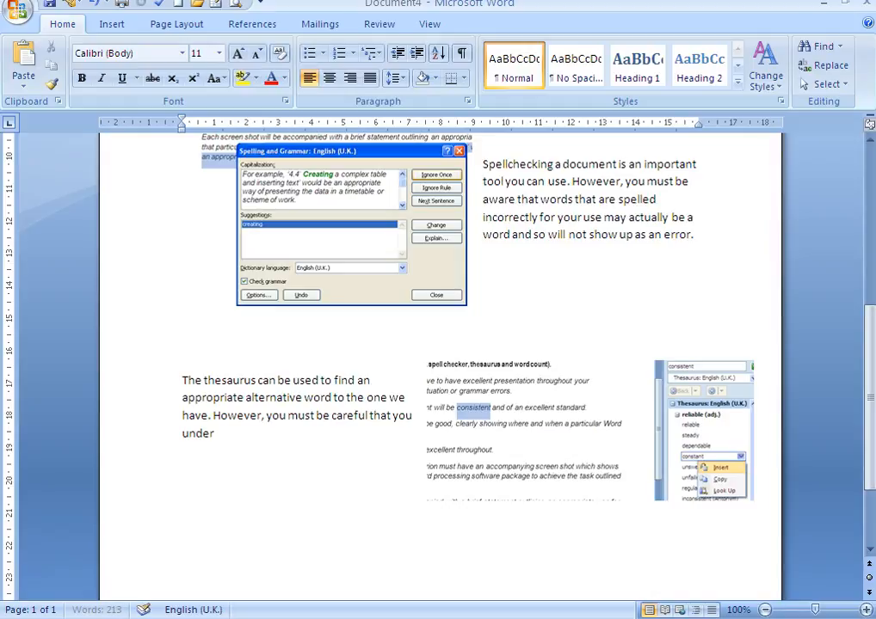
{"action": "type", "text": " you understand the ch"}
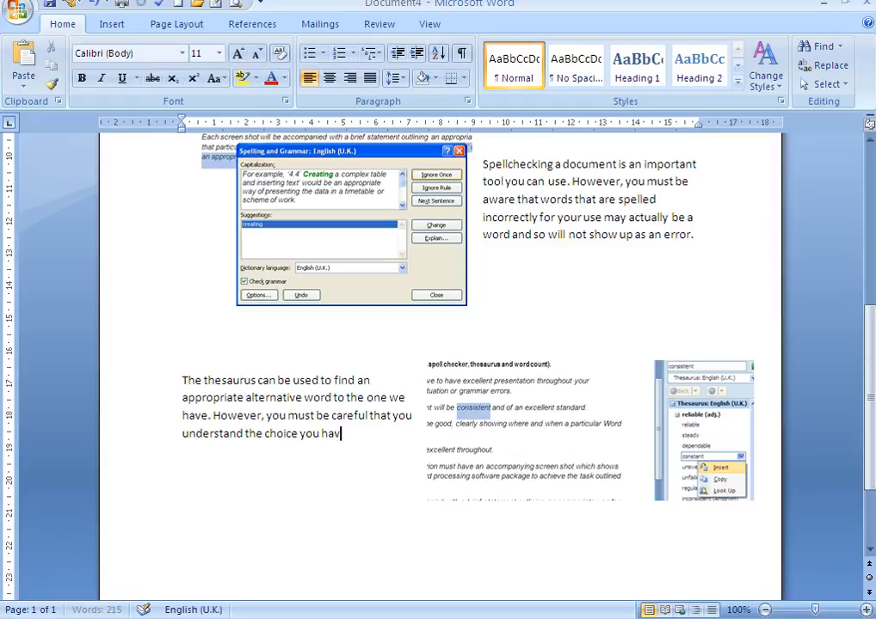
{"action": "type", "text": ". "}
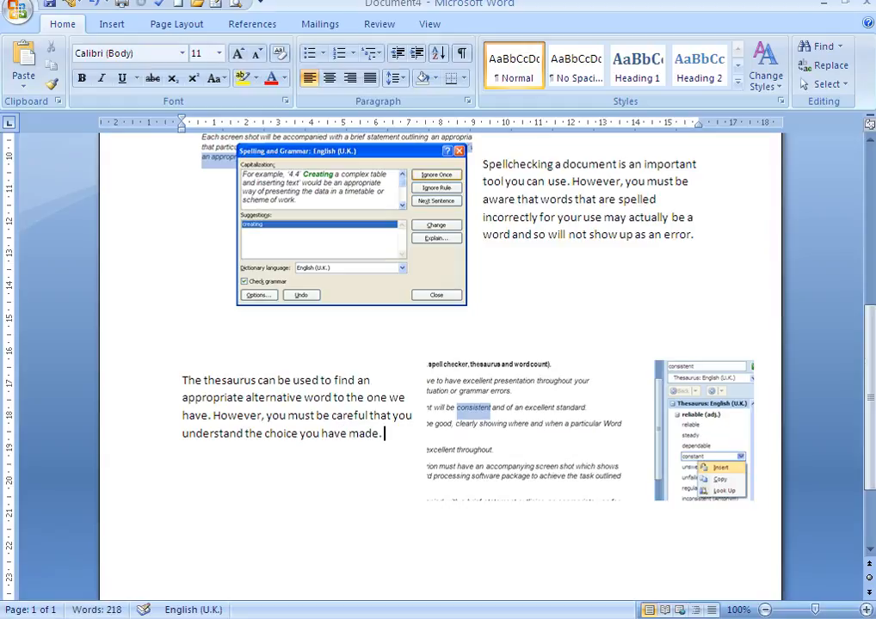
- Finish the thesaurus comment with "A common error is to assume the words offered actually make sense."
{"action": "type", "text": "A com"}
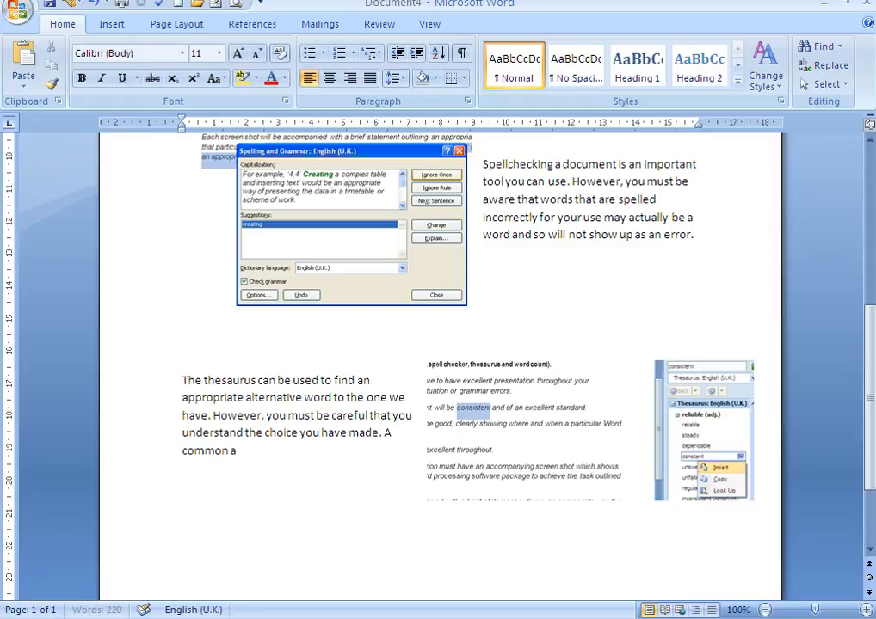
{"action": "type", "text": "mon a"}
{"action": "key", "text": "BackSpace"}
{"action": "type", "text": "error is to assume the wor"}
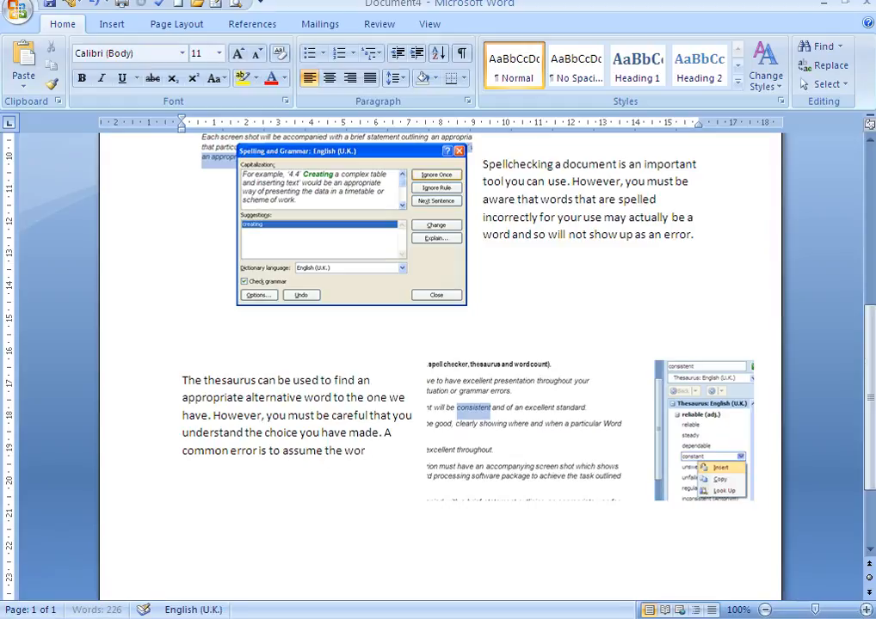
{"action": "type", "text": "ld offere"}
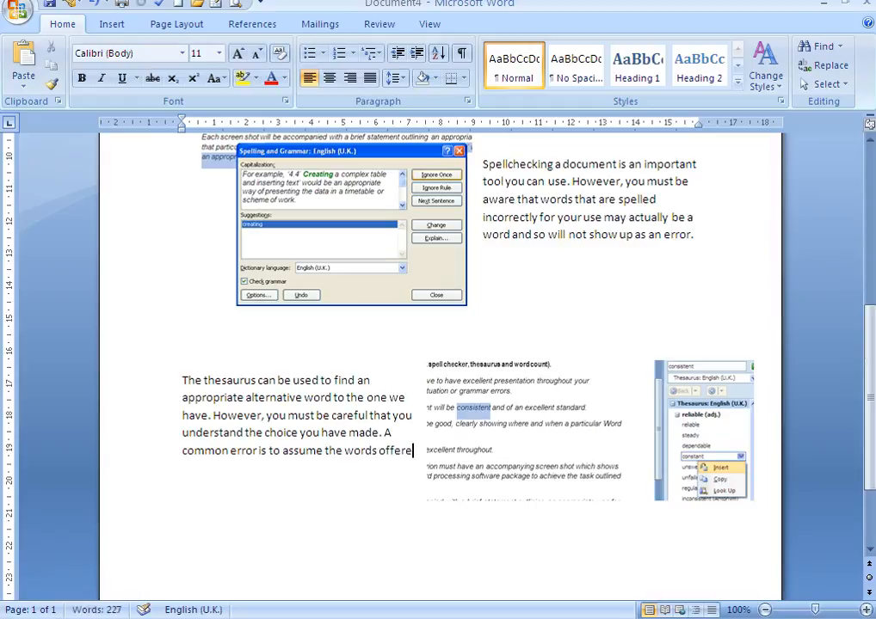
{"action": "type", "text": "d actually"}
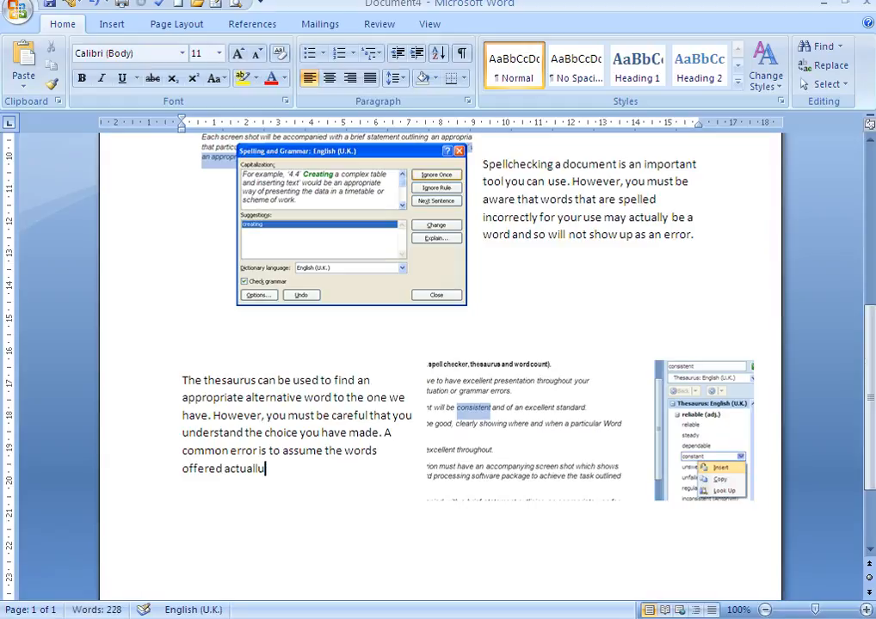
{"action": "key", "text": "BackSpace"}
{"action": "key", "text": "BackSpace"}
{"action": "type", "text": "ly make sense."}
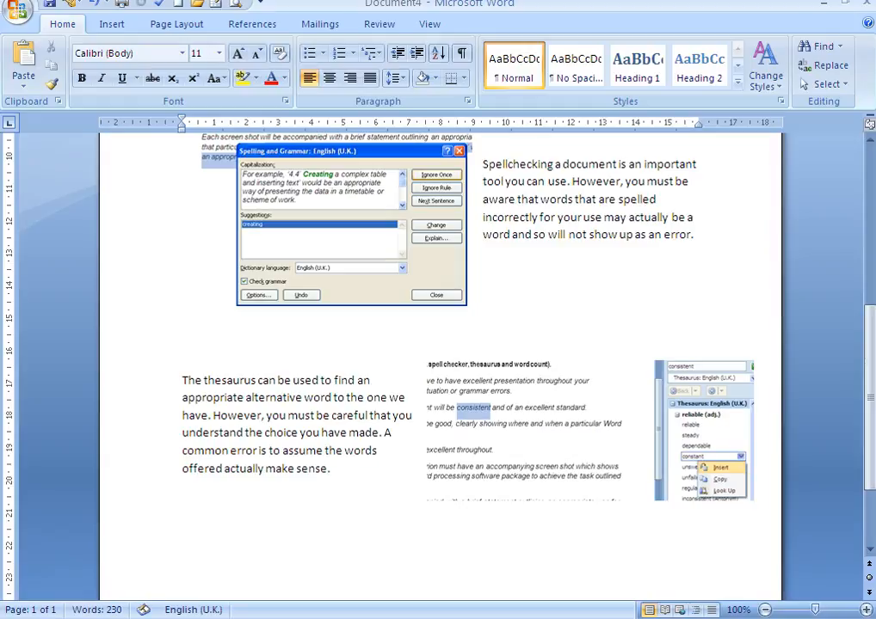
- Select the criteria text under the 1.3 heading, from "To achieve a Pass" through "scheme of work."
{"action": "scroll", "coordinate": [596, 576], "scroll_direction": "down", "scroll_amount": 1}
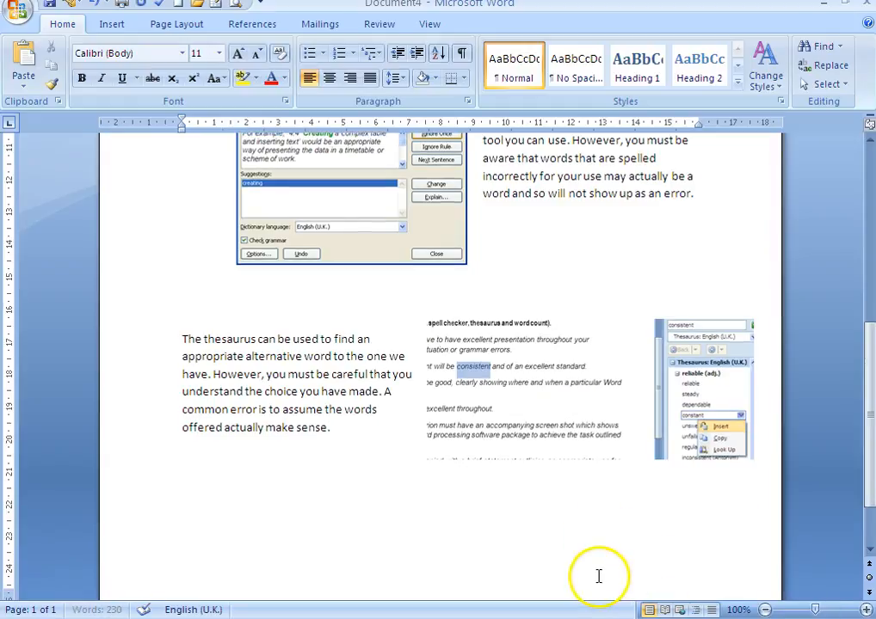
{"action": "scroll", "coordinate": [492, 535], "scroll_direction": "up", "scroll_amount": 4}
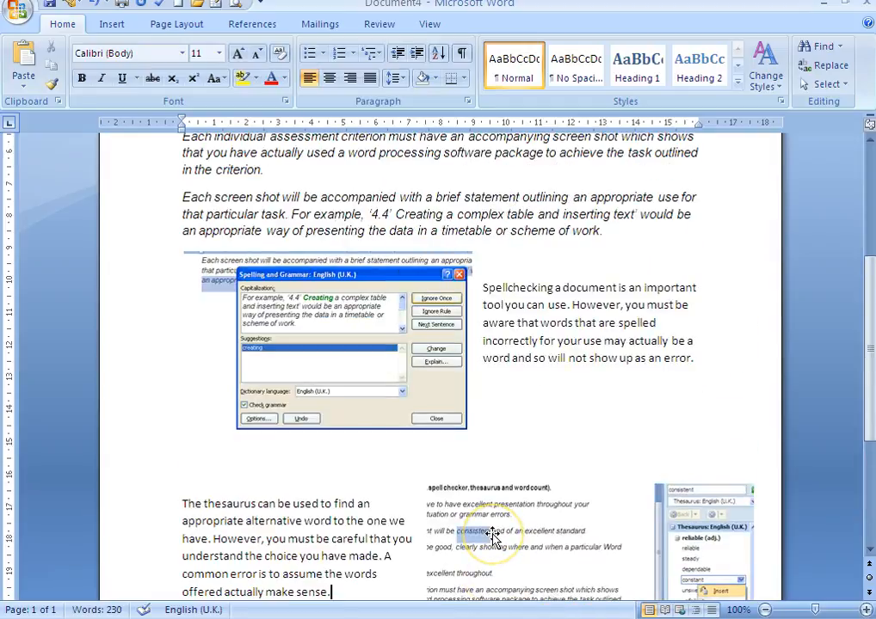
{"action": "scroll", "coordinate": [492, 535], "scroll_direction": "up", "scroll_amount": 3}
{"action": "scroll", "coordinate": [492, 535], "scroll_direction": "up", "scroll_amount": 2}
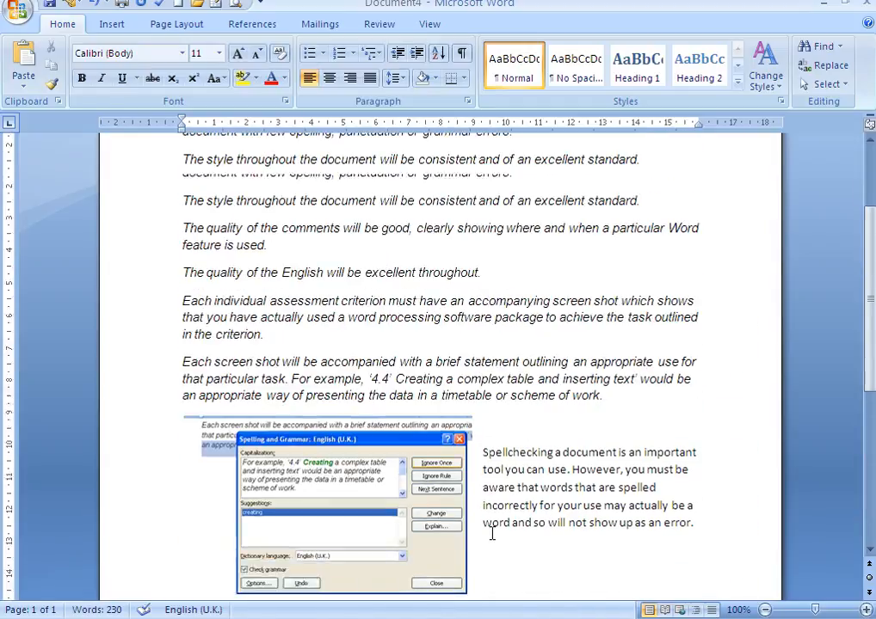
{"action": "left_click_drag", "start_coordinate": [181, 195], "coordinate": [629, 438]}
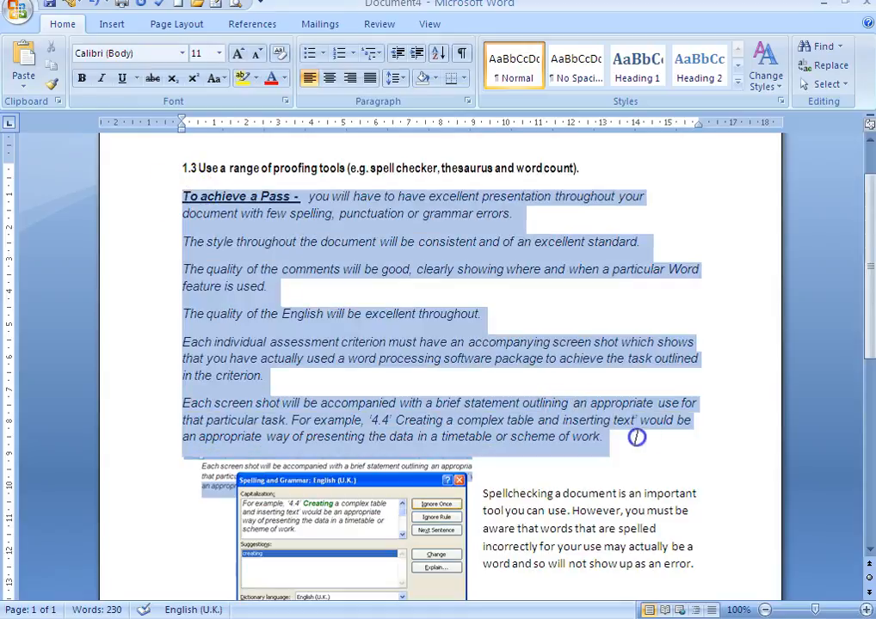
{"action": "left_click", "coordinate": [377, 24]}
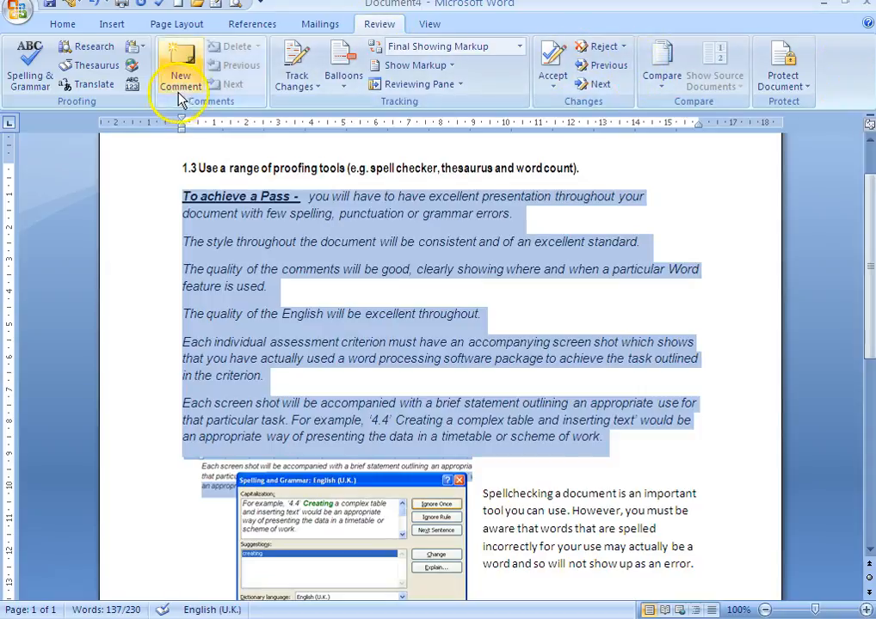
{"action": "left_click", "coordinate": [258, 25]}
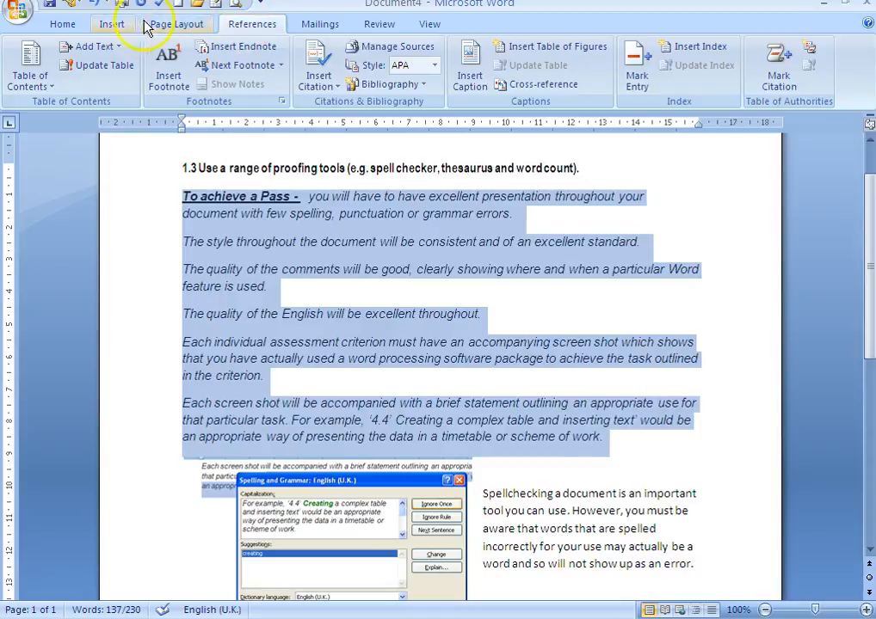
{"action": "left_click", "coordinate": [430, 24]}
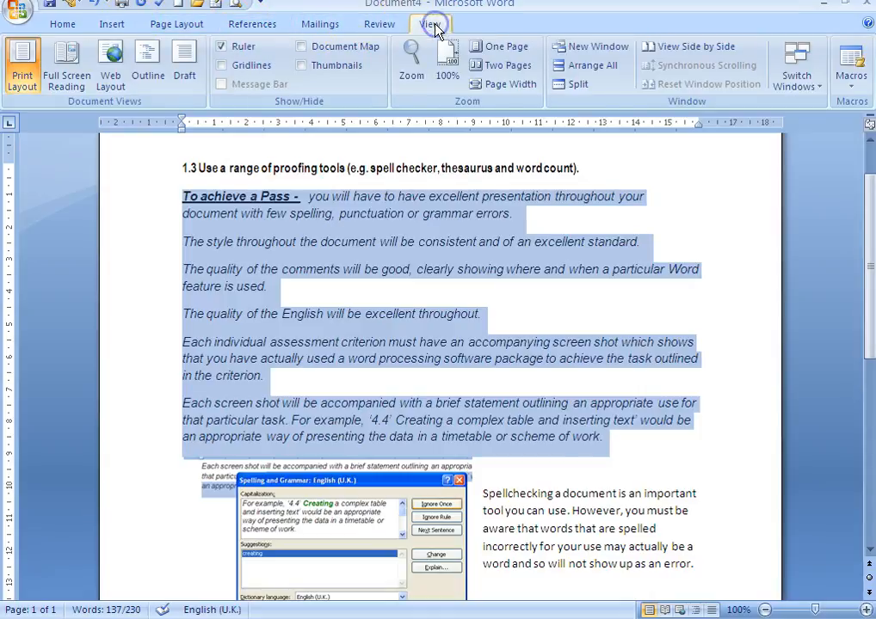
{"action": "left_click", "coordinate": [383, 25]}
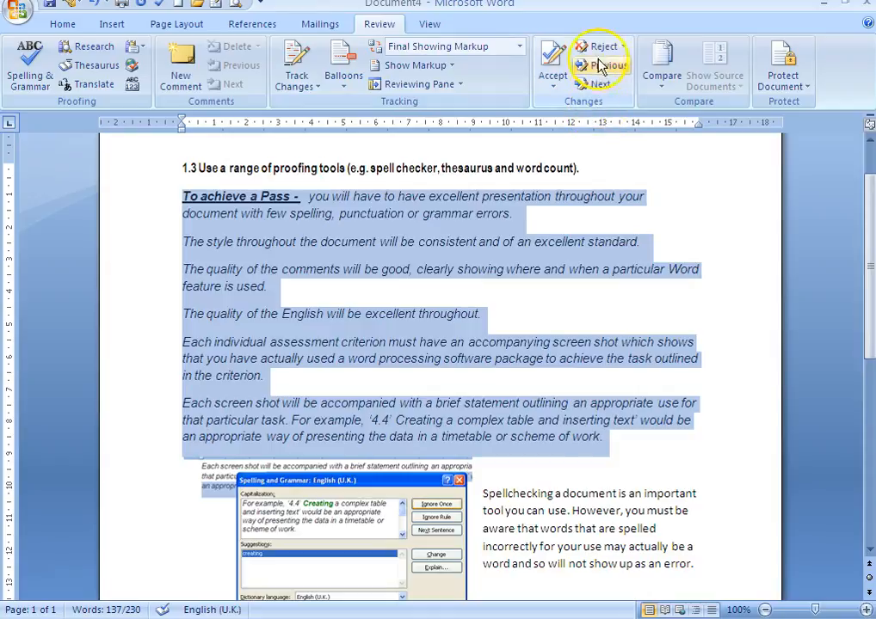
{"action": "left_click", "coordinate": [112, 25]}
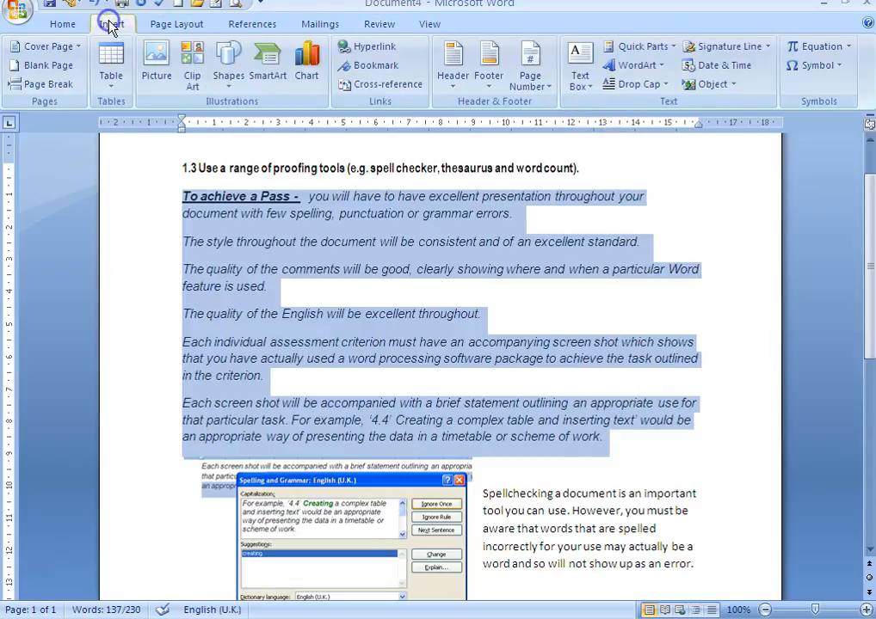
{"action": "left_click", "coordinate": [172, 25]}
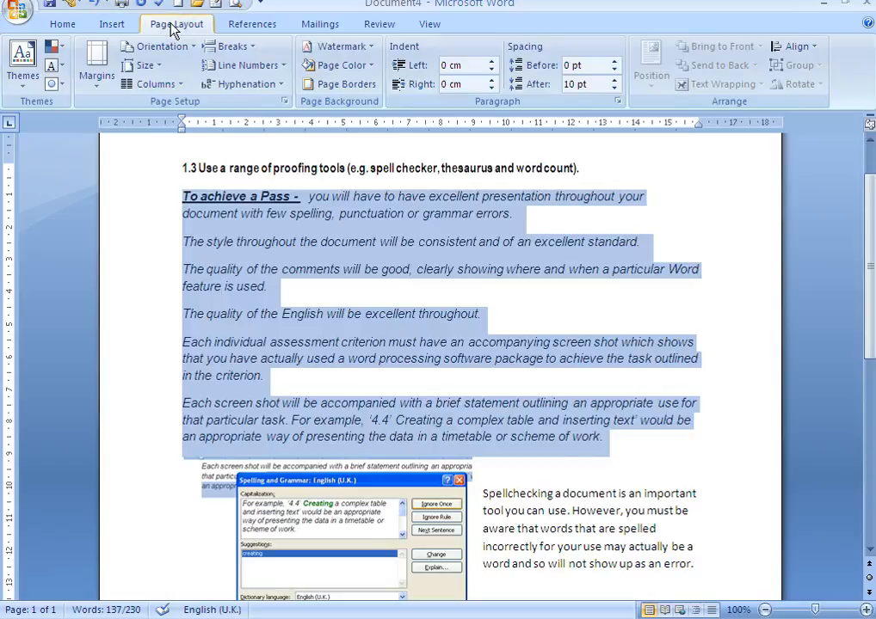
{"action": "left_click", "coordinate": [246, 26]}
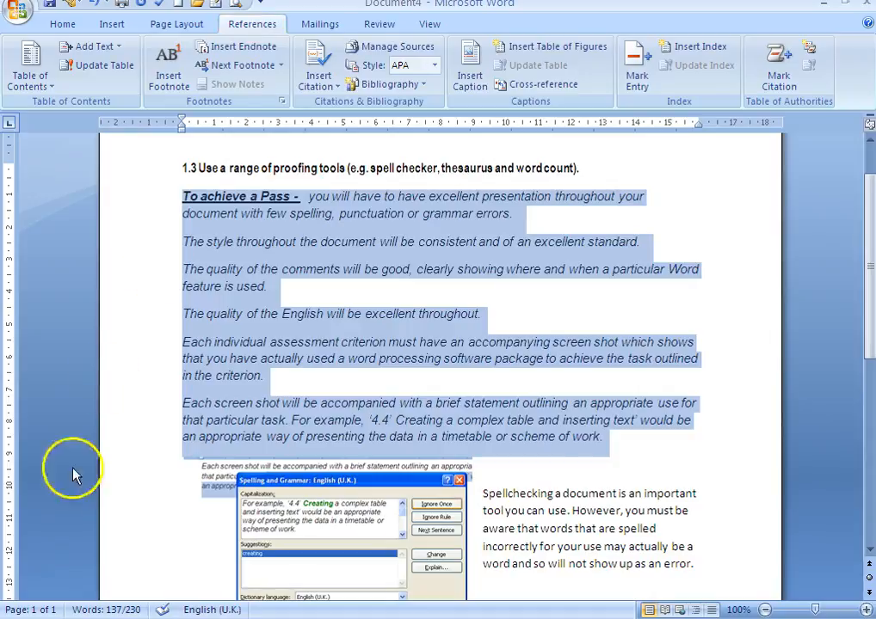
- Check the Word Count statistics for the selected criteria text and close the dialog
{"action": "left_click", "coordinate": [379, 25]}
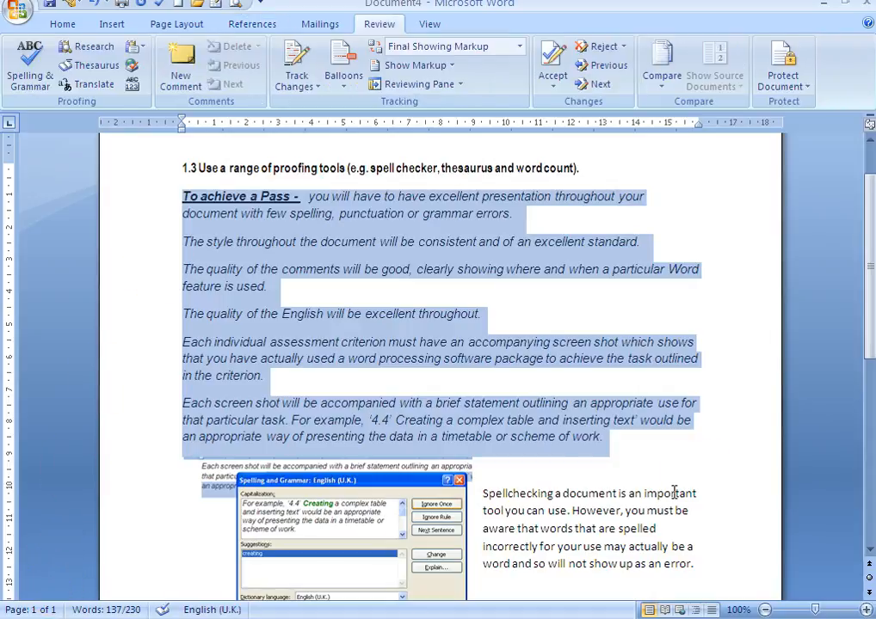
{"action": "left_click", "coordinate": [132, 85]}
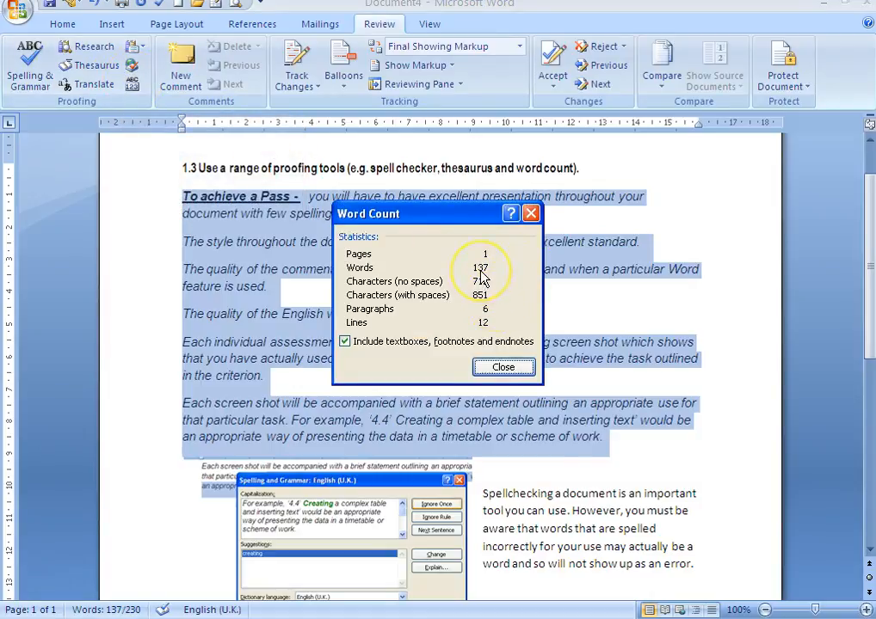
{"action": "left_click", "coordinate": [503, 368]}
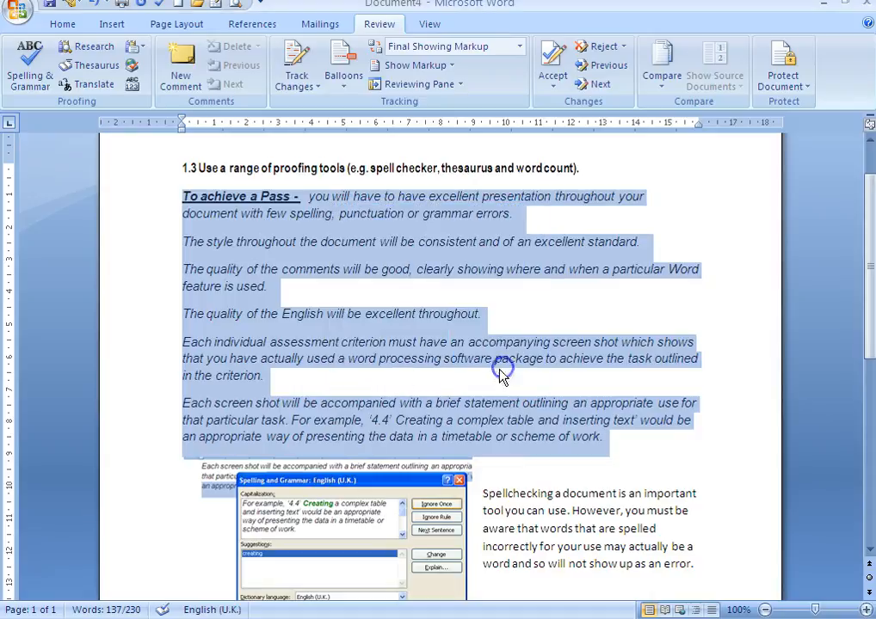
{"action": "left_click", "coordinate": [131, 85]}
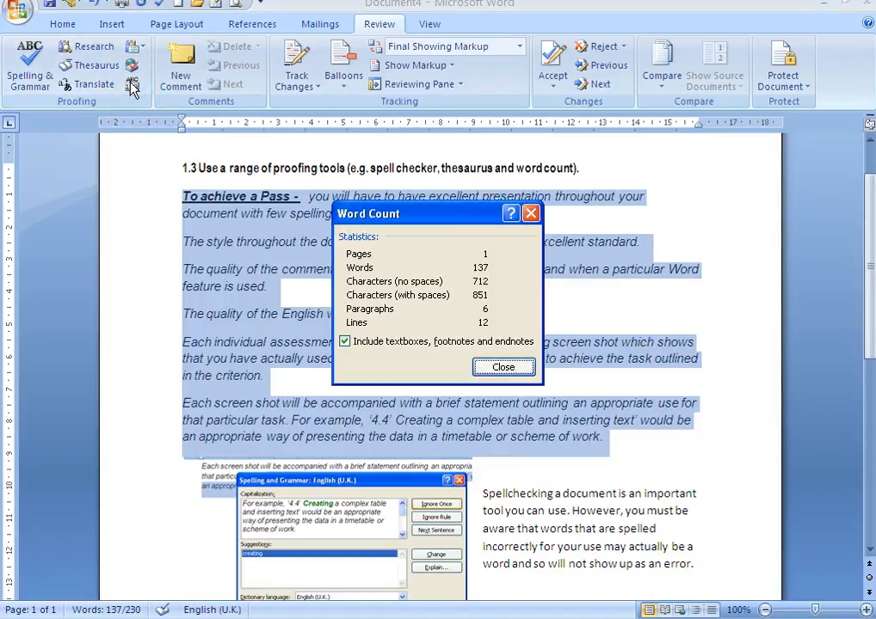
{"action": "left_click", "coordinate": [503, 367]}
- Deselect the text and check the Word Count statistics for the whole document
{"action": "left_click", "coordinate": [696, 315]}
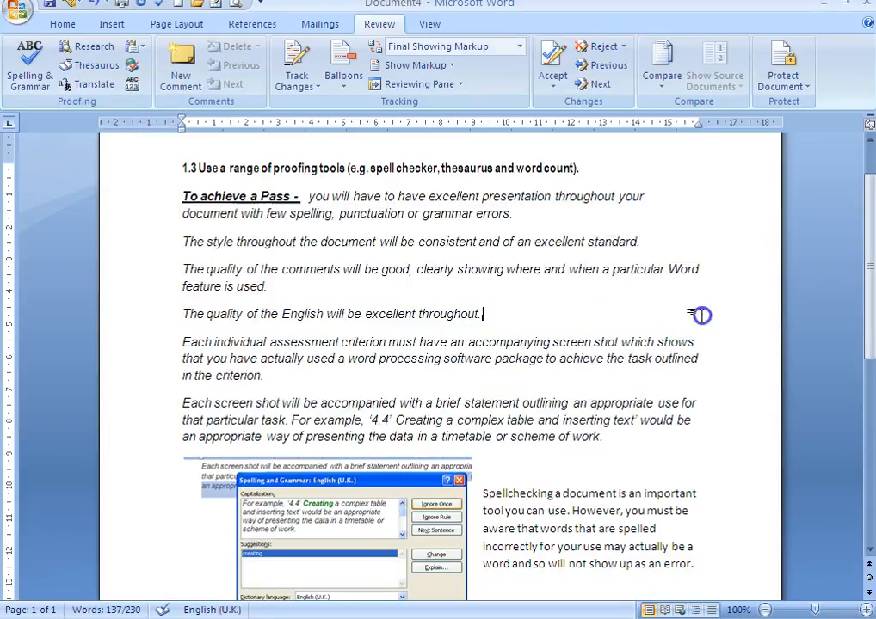
{"action": "left_click", "coordinate": [132, 85]}
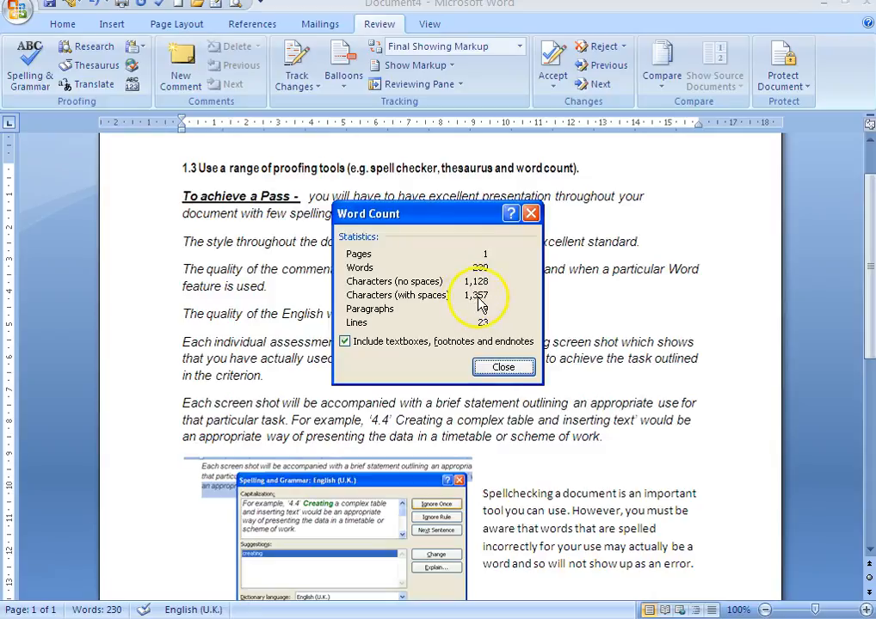
{"action": "left_click", "coordinate": [505, 368]}
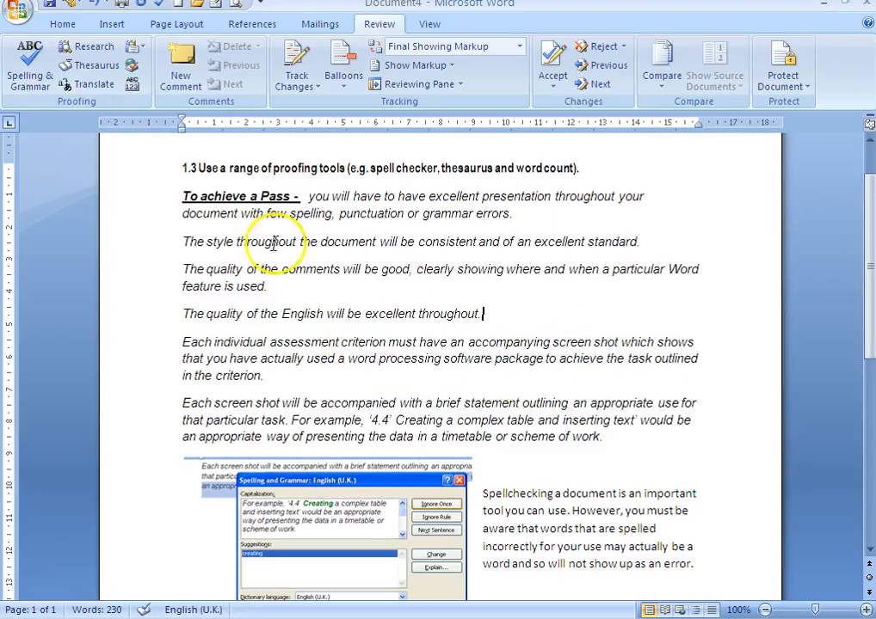
- Reselect the text from "To achieve a Pass" to "scheme of work" and capture a screenshot of its Word Count statistics
{"action": "left_click_drag", "start_coordinate": [187, 191], "coordinate": [596, 447]}
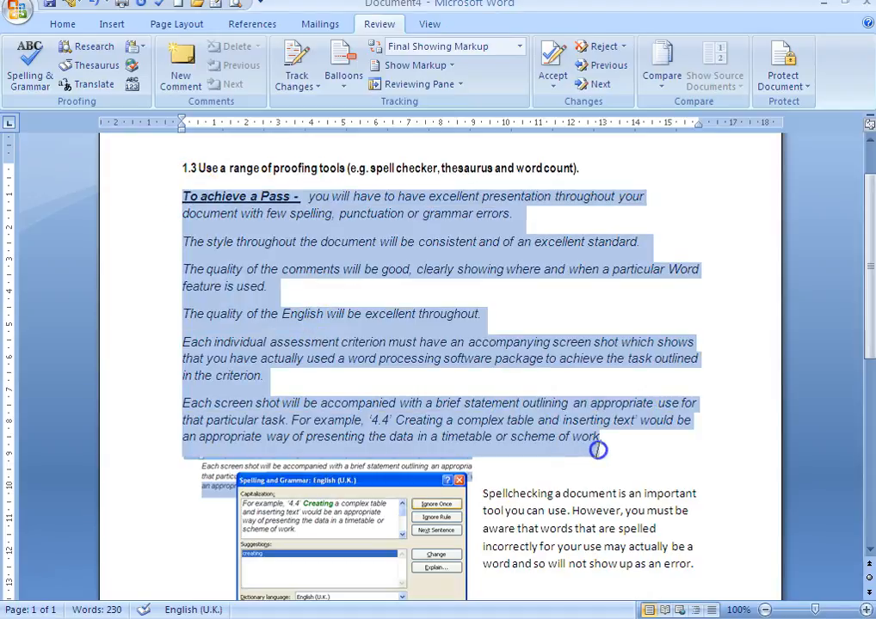
{"action": "left_click", "coordinate": [132, 86]}
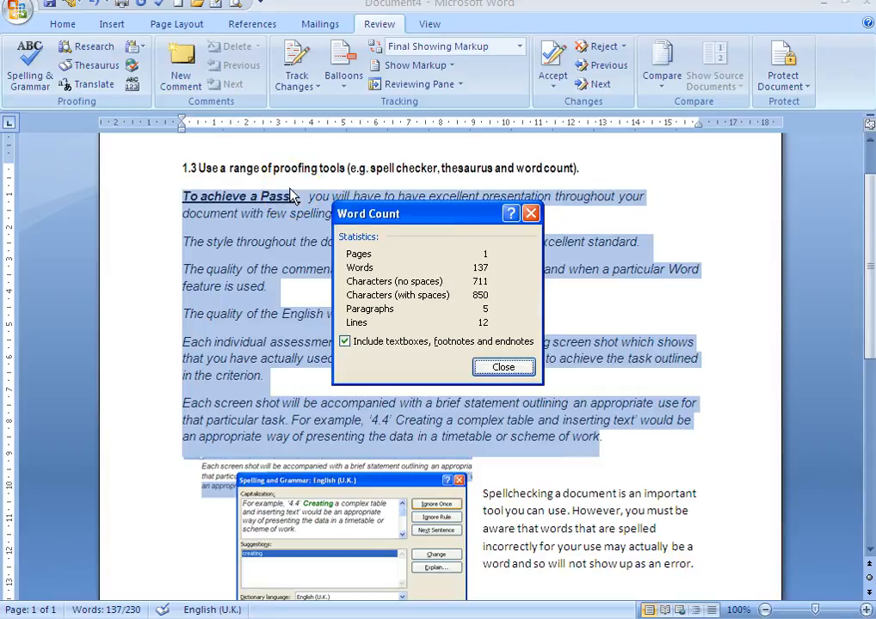
{"action": "left_click", "coordinate": [504, 368]}
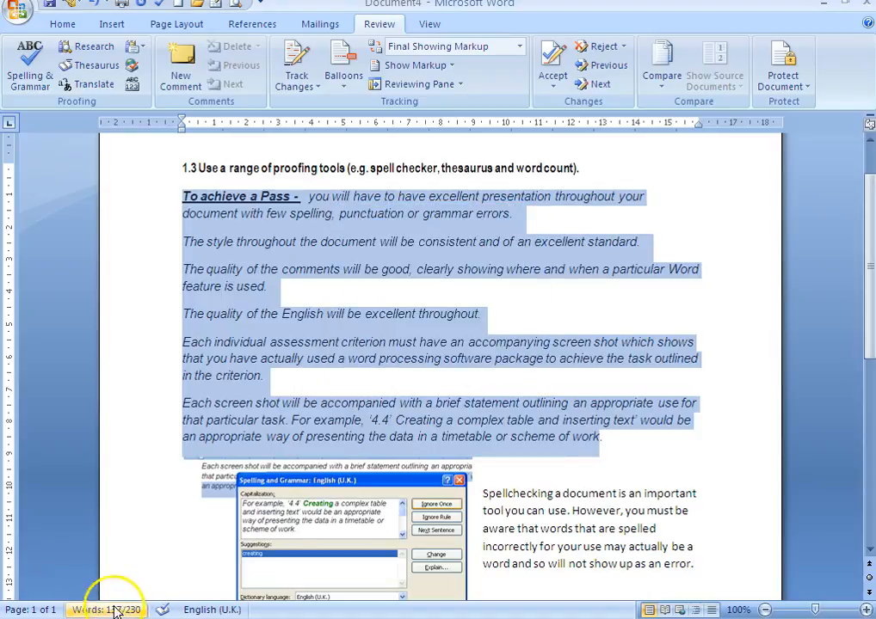
- Add three blank lines below the thesaurus comment and paste the Word Count screenshot there
{"action": "scroll", "coordinate": [712, 300], "scroll_direction": "down", "scroll_amount": 5}
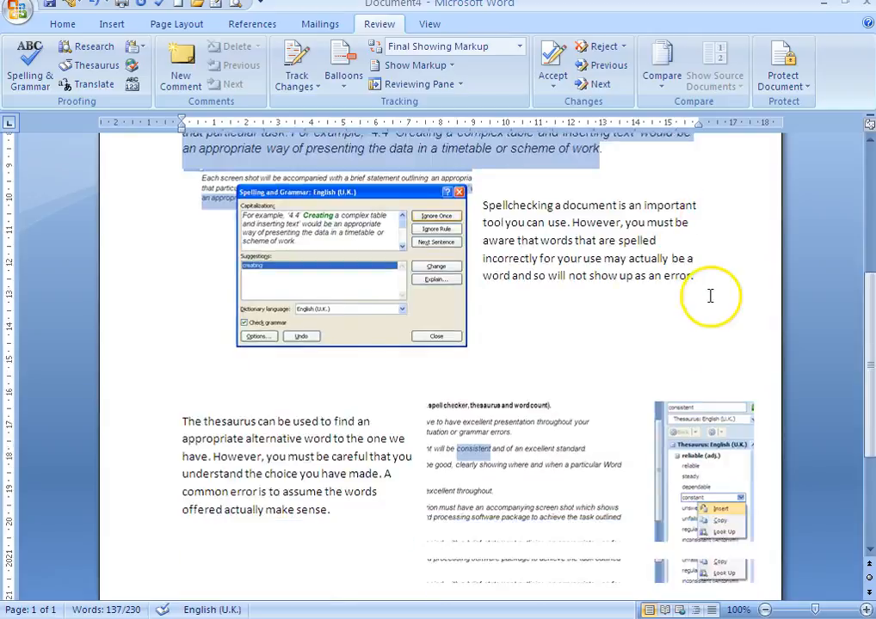
{"action": "scroll", "coordinate": [711, 296], "scroll_direction": "down", "scroll_amount": 3}
{"action": "left_click", "coordinate": [267, 438]}
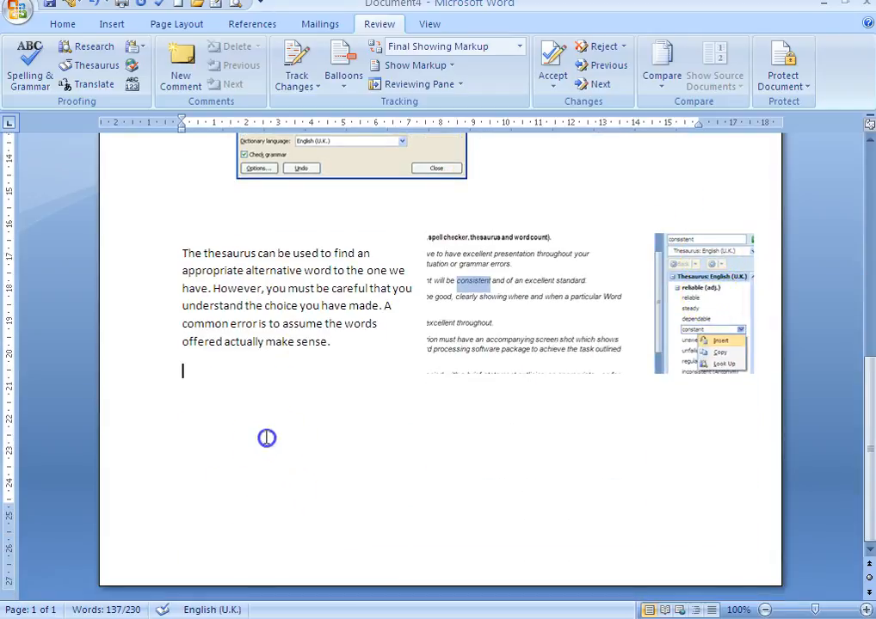
{"action": "key", "text": "Return"}
{"action": "key", "text": "Return"}
{"action": "key", "text": "Return"}
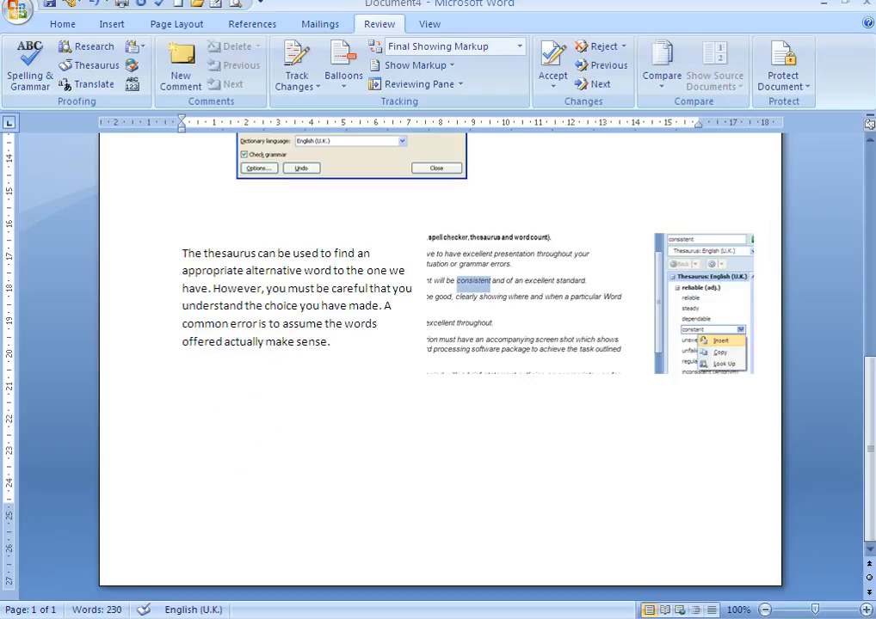
{"action": "key", "text": "ctrl+v"}
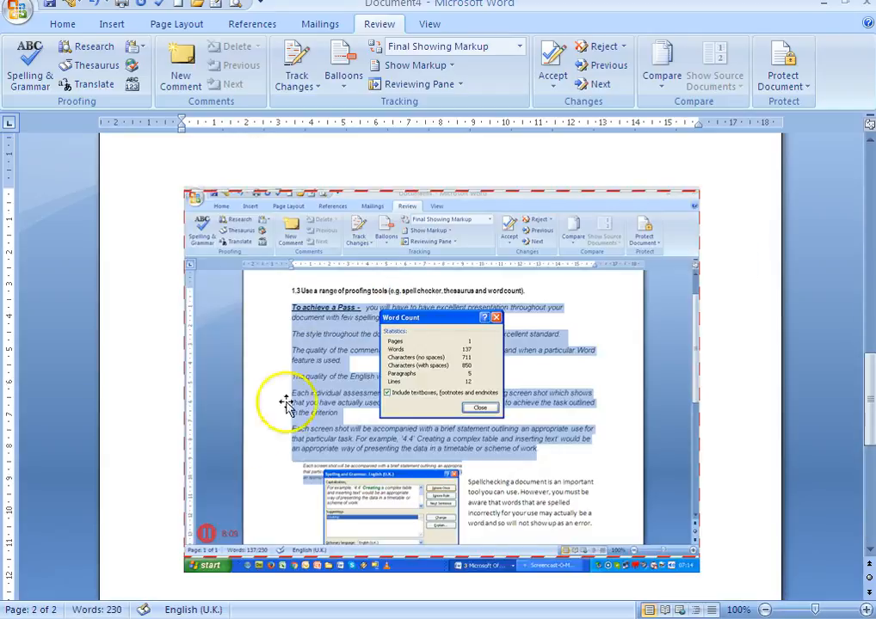
- Crop the pasted screenshot to the Word Count dialog and the text around it, about 4.37 cm high by 7.73 cm wide
{"action": "left_click", "coordinate": [464, 262]}
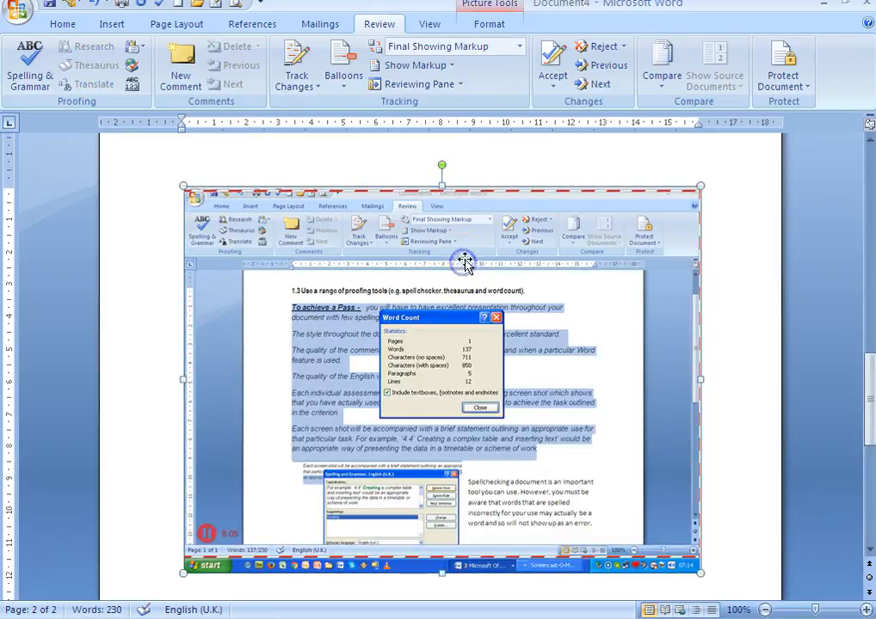
{"action": "left_click", "coordinate": [484, 19]}
{"action": "left_click", "coordinate": [744, 62]}
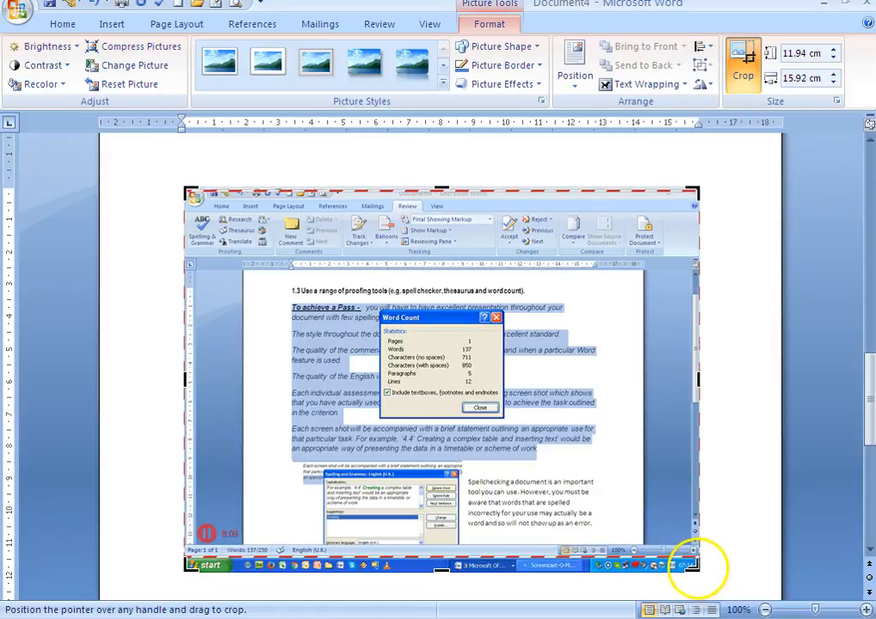
{"action": "left_click_drag", "start_coordinate": [696, 564], "coordinate": [531, 424]}
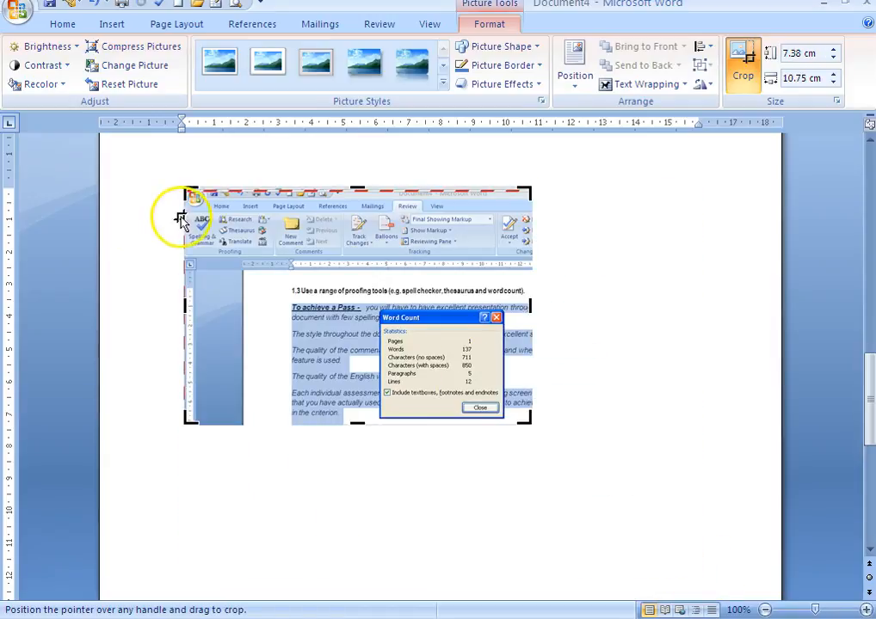
{"action": "left_click_drag", "start_coordinate": [188, 191], "coordinate": [287, 286]}
{"action": "left_click", "coordinate": [632, 295]}
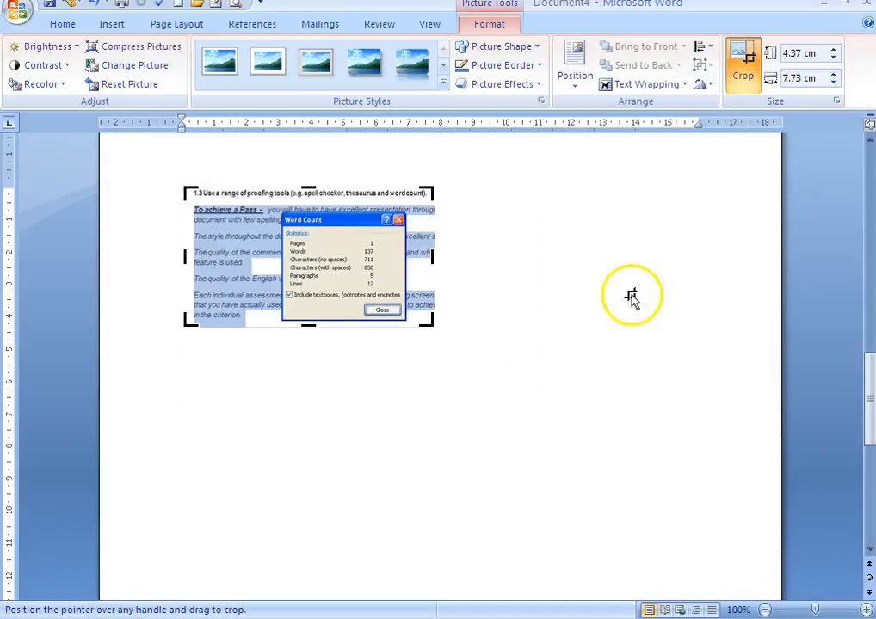
{"action": "left_click", "coordinate": [485, 219]}
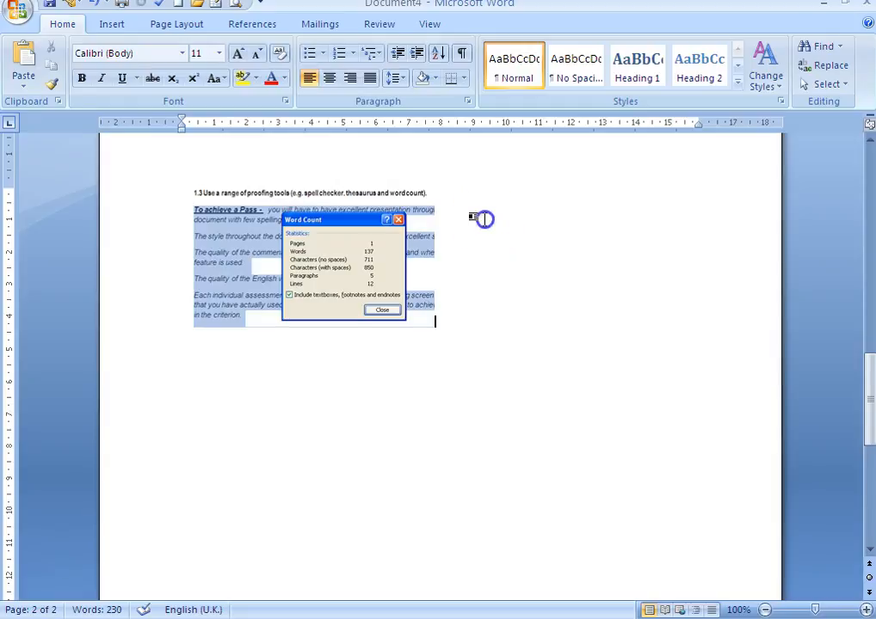
- Change the Word Count screenshot's text wrapping from in line so that text can sit beside it
{"action": "right_click", "coordinate": [203, 275]}
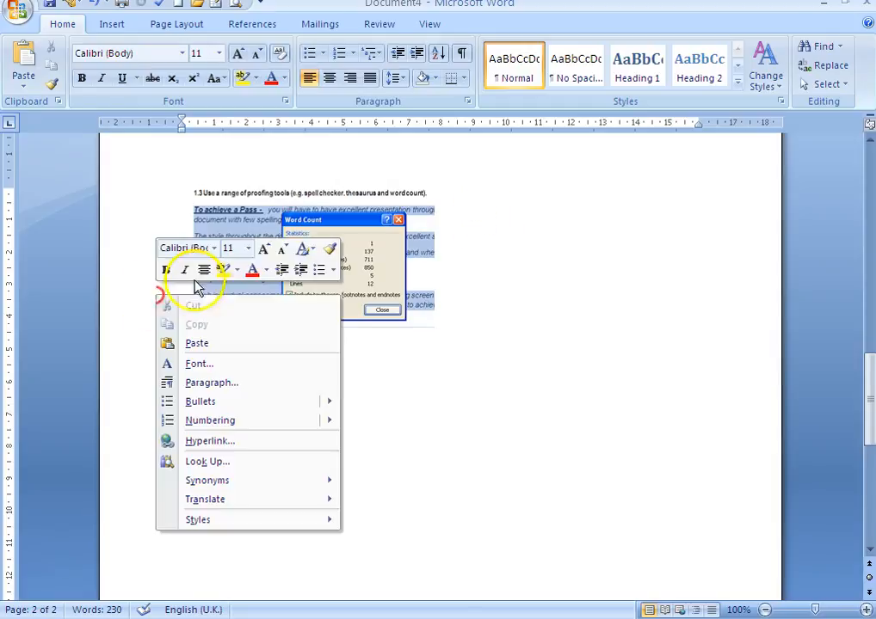
{"action": "left_click", "coordinate": [437, 270]}
{"action": "right_click", "coordinate": [379, 266]}
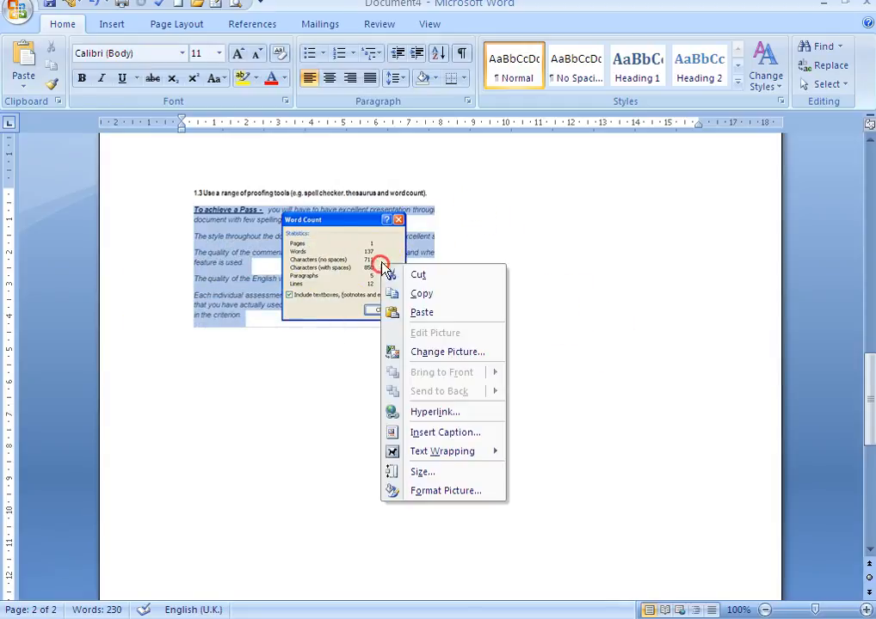
{"action": "mouse_move", "coordinate": [489, 460]}
{"action": "left_click", "coordinate": [547, 488]}
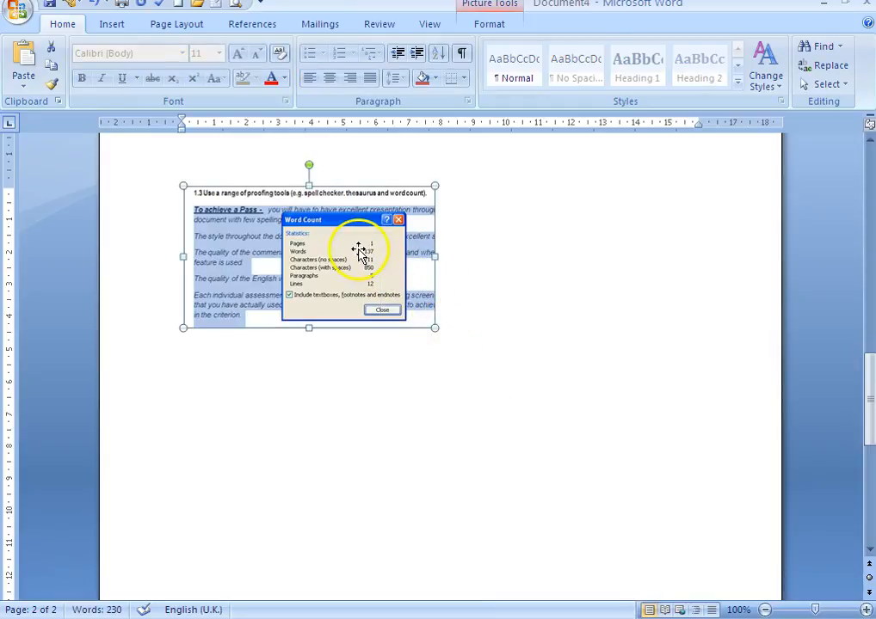
- Start a comment beside the Word Count screenshot: "Many assignments require a specific word count so you need to keep track of this"
{"action": "left_click", "coordinate": [485, 201]}
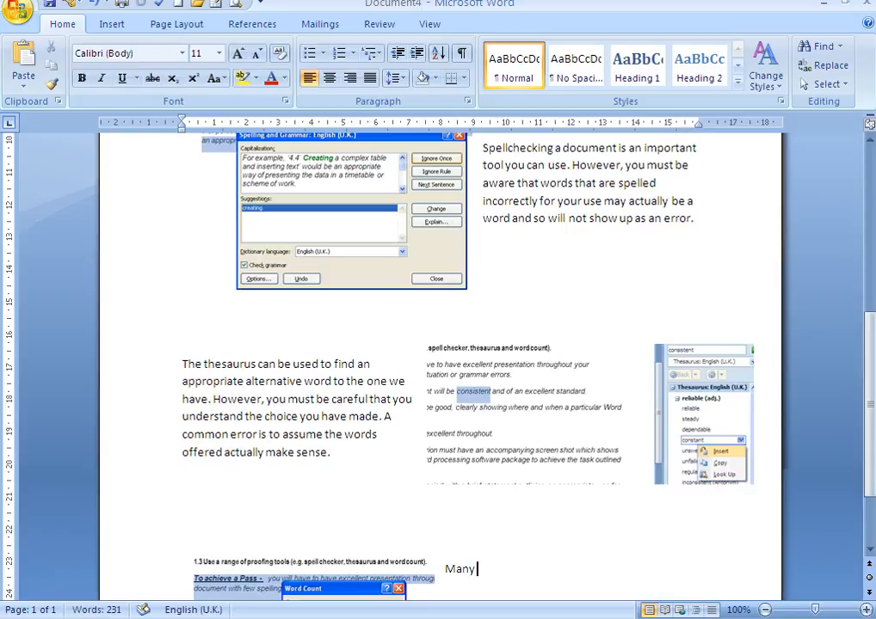
{"action": "type", "text": "assignments re"}
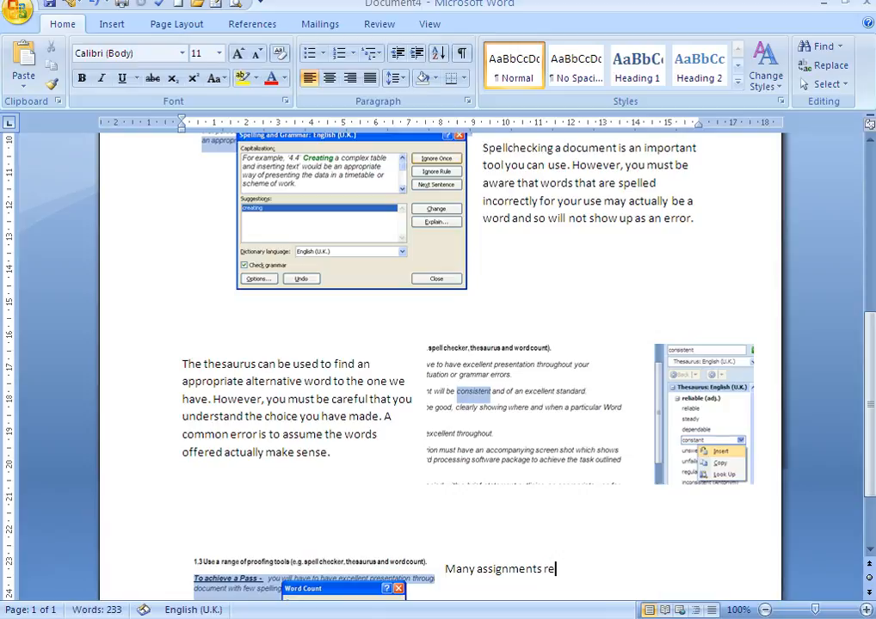
{"action": "type", "text": "quire a specific wor"}
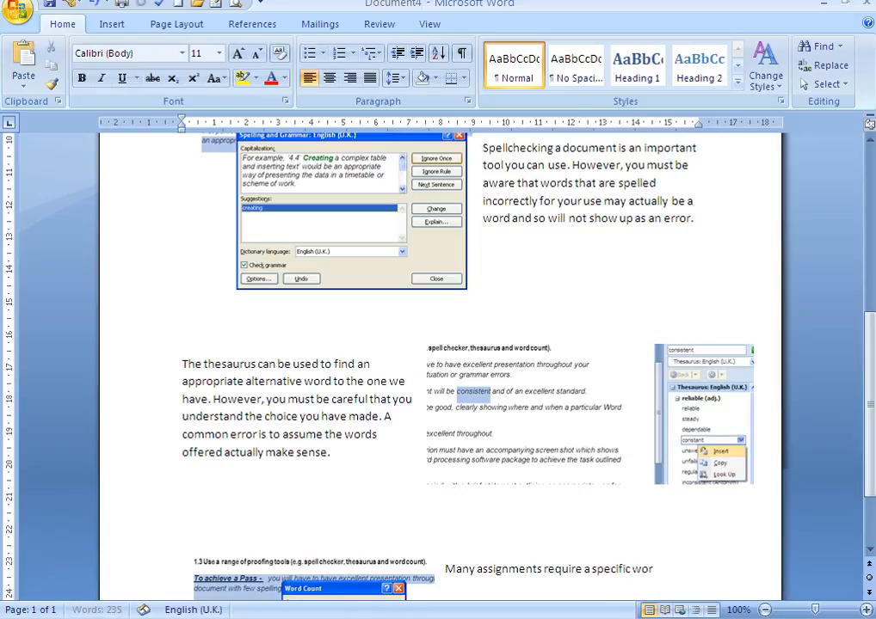
{"action": "type", "text": "d count so"}
{"action": "type", "text": " you need to ke"}
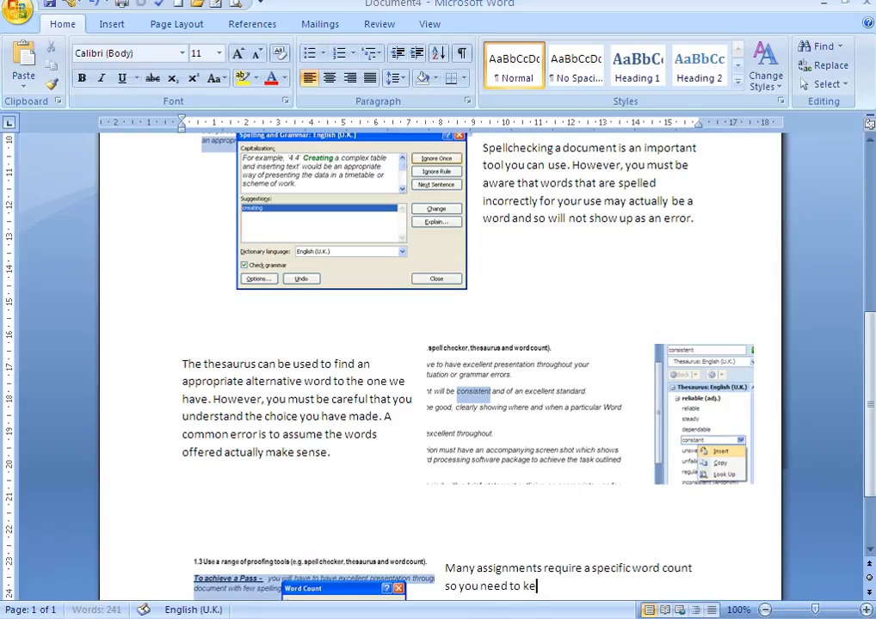
{"action": "type", "text": "ep trtack of t"}
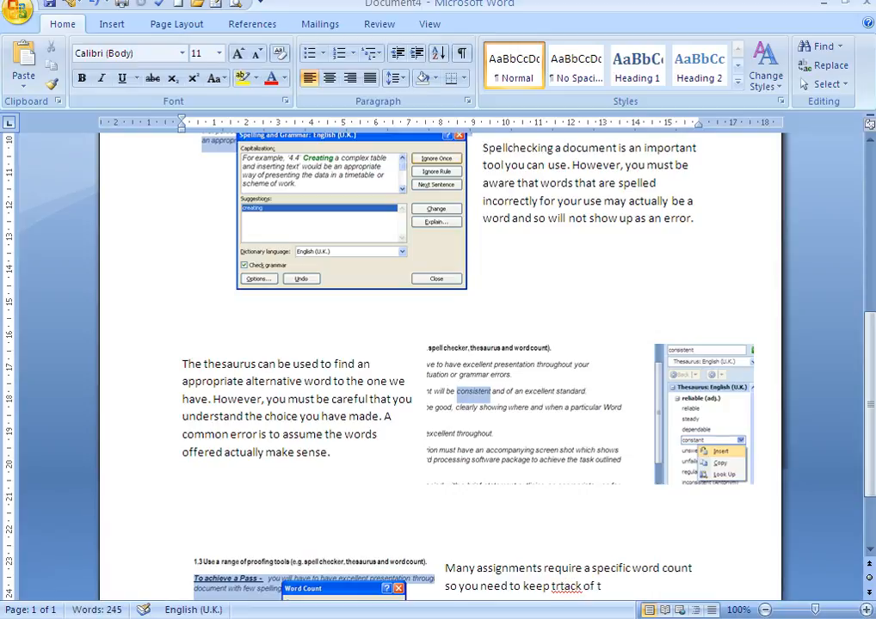
{"action": "key", "text": "BackSpace"}
{"action": "type", "text": "ck of this"}
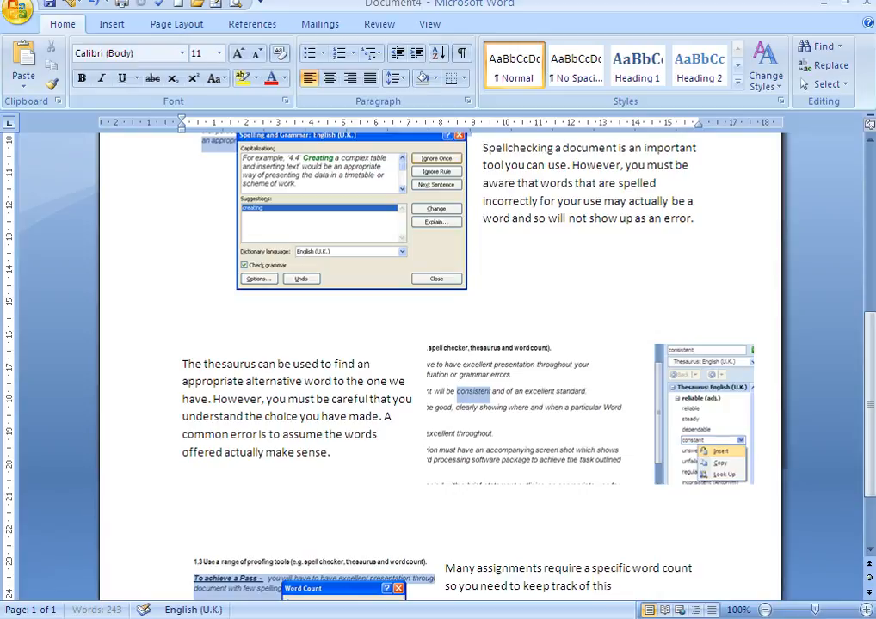
- Continue the comment with ". You can do it for the whole document or for a selected piece of the document."
{"action": "type", "text": ". You can do it for the who"}
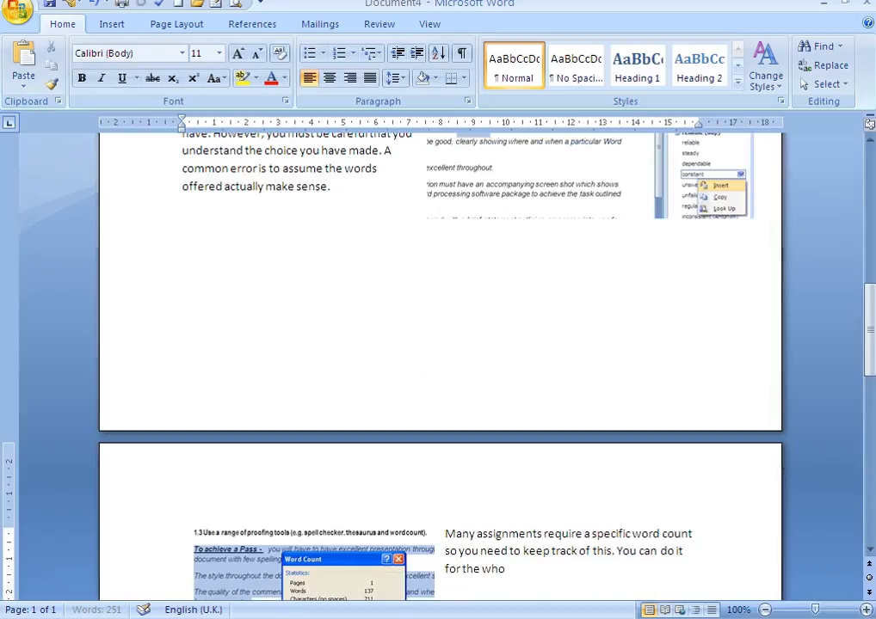
{"action": "type", "text": "le document or for a sele"}
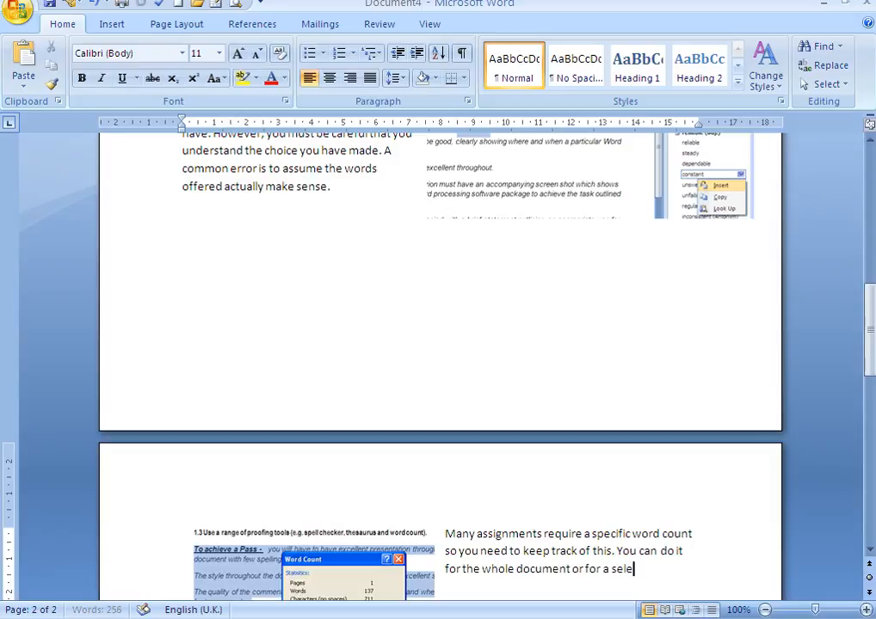
{"action": "type", "text": "cted piece of the"}
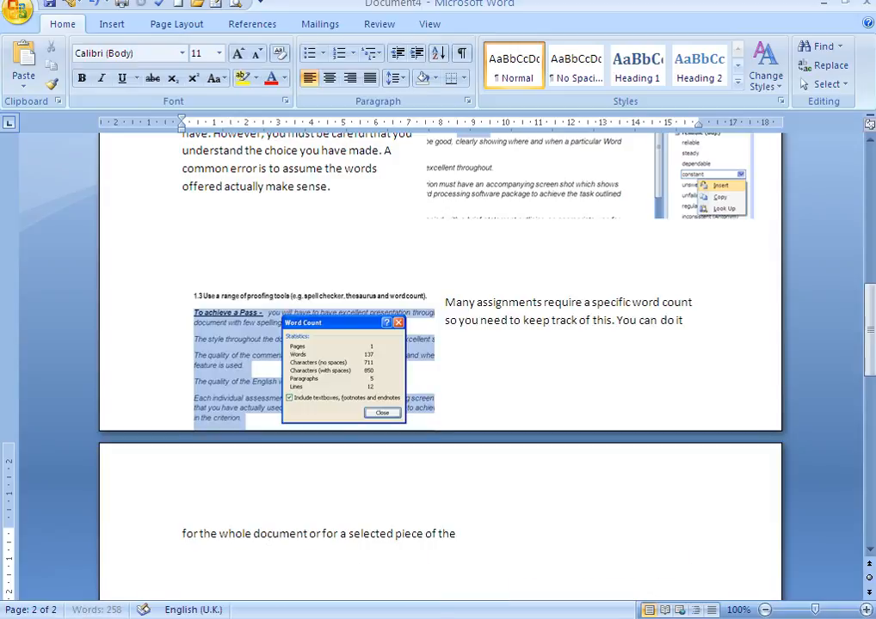
{"action": "type", "text": " douc"}
{"action": "key", "text": "BackSpace"}
{"action": "type", "text": "met"}
{"action": "key", "text": "BackSpace"}
{"action": "key", "text": "BackSpace"}
{"action": "type", "text": "coument."}
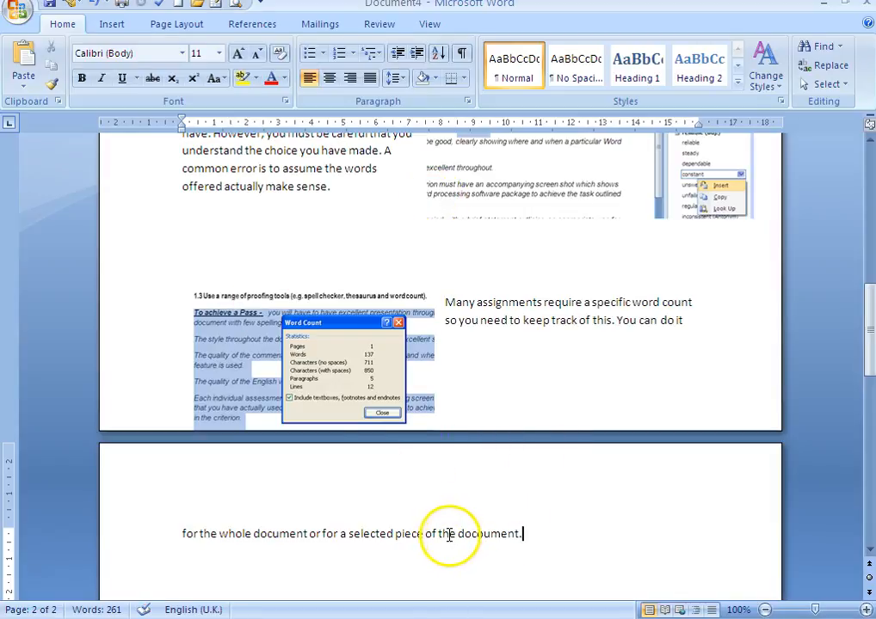
{"action": "left_click", "coordinate": [484, 534]}
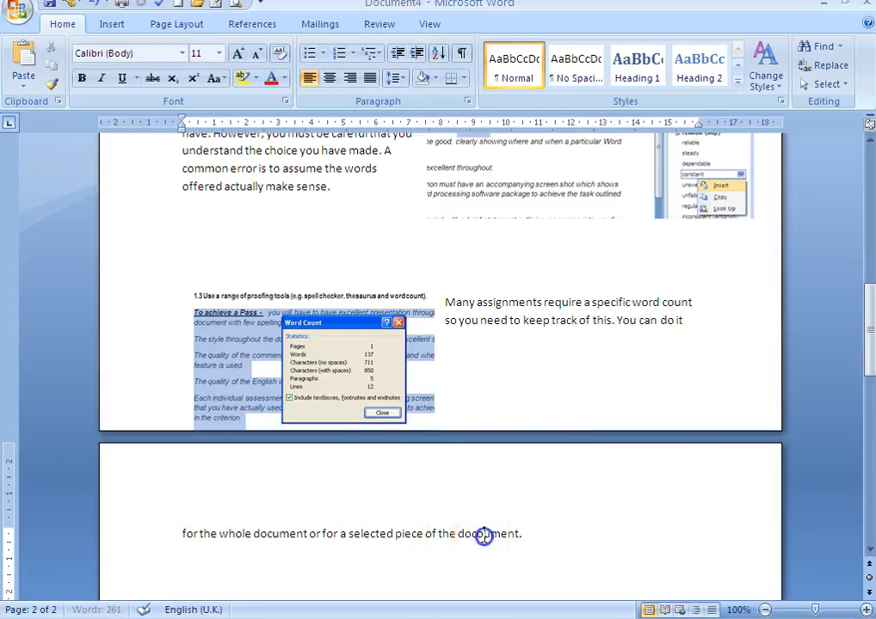
{"action": "key", "text": "BackSpace"}
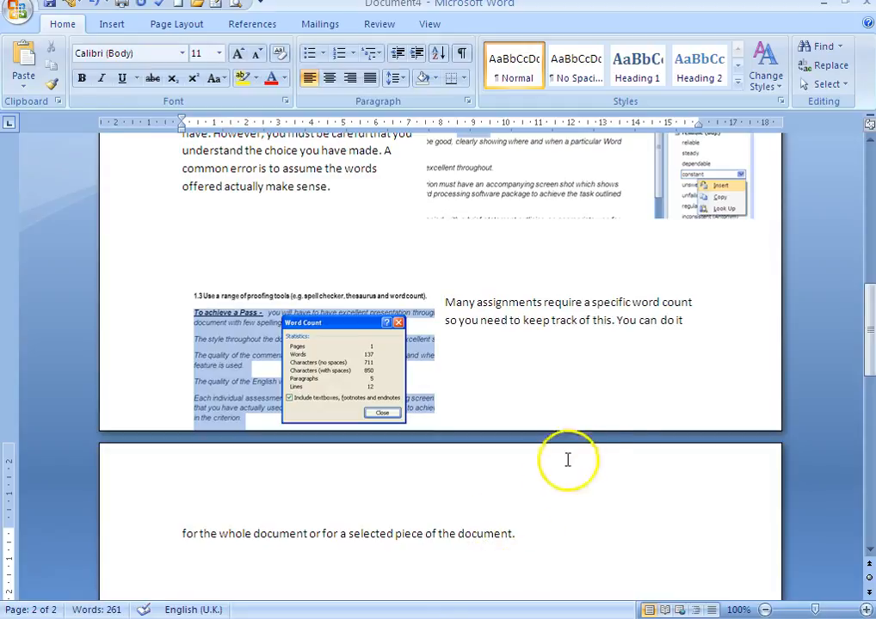
- Shrink the thesaurus screenshot proportionally to about 9 cm wide and nudge the Word Count screenshot slightly to the left
{"action": "left_click", "coordinate": [616, 320]}
{"action": "scroll", "coordinate": [413, 431], "scroll_direction": "up", "scroll_amount": 4}
{"action": "left_click", "coordinate": [567, 348]}
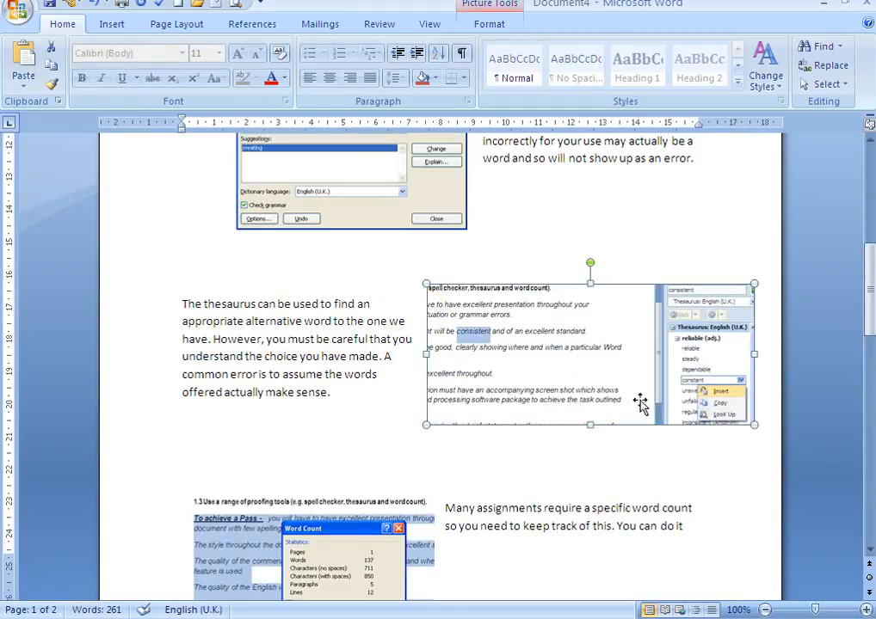
{"action": "left_click_drag", "start_coordinate": [756, 425], "coordinate": [719, 410]}
{"action": "left_click", "coordinate": [655, 553]}
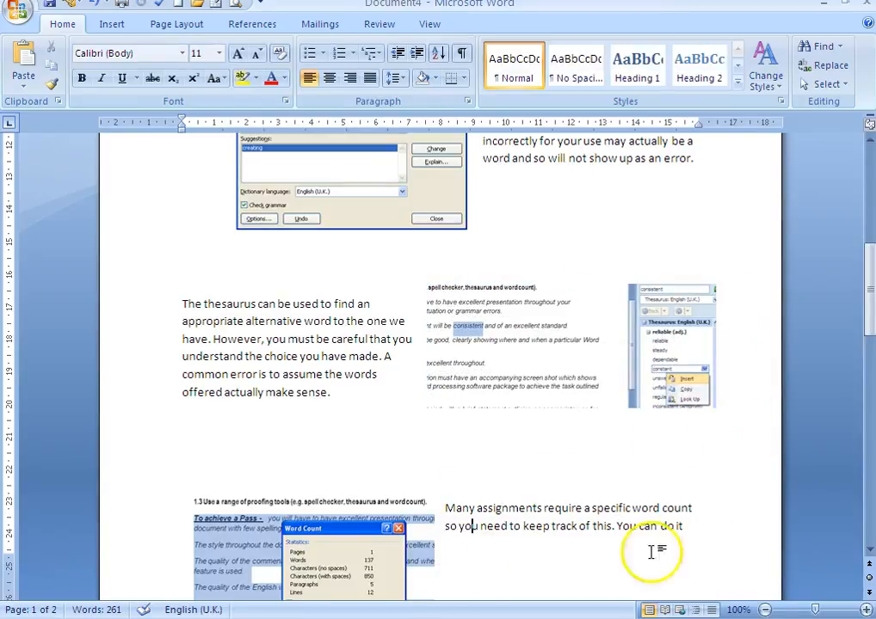
{"action": "scroll", "coordinate": [545, 525], "scroll_direction": "down", "scroll_amount": 3}
{"action": "left_click_drag", "start_coordinate": [358, 381], "coordinate": [347, 401]}
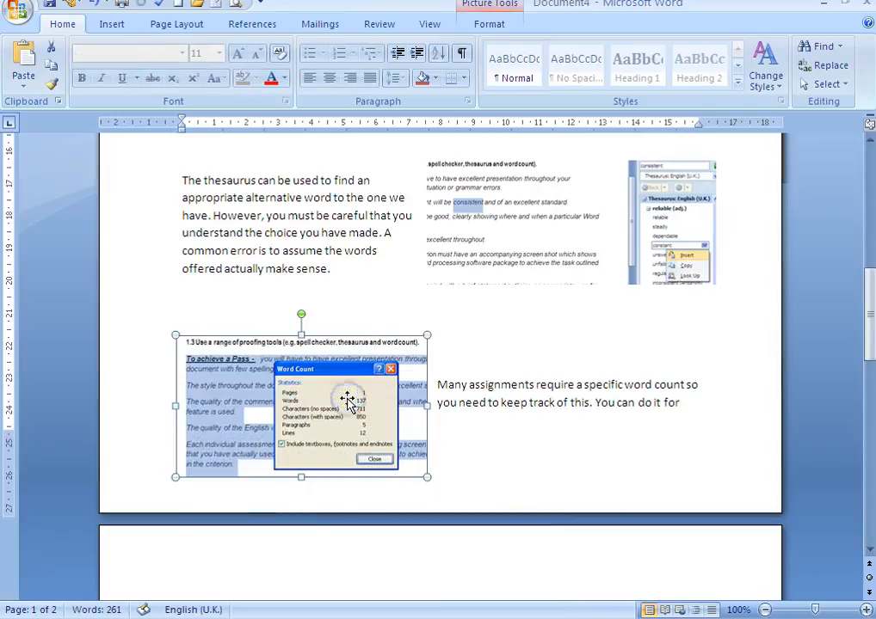
- Try to pull the comment's second-page line back by deleting the character before "the whole document", and undo the deletion
{"action": "scroll", "coordinate": [337, 530], "scroll_direction": "down", "scroll_amount": 3}
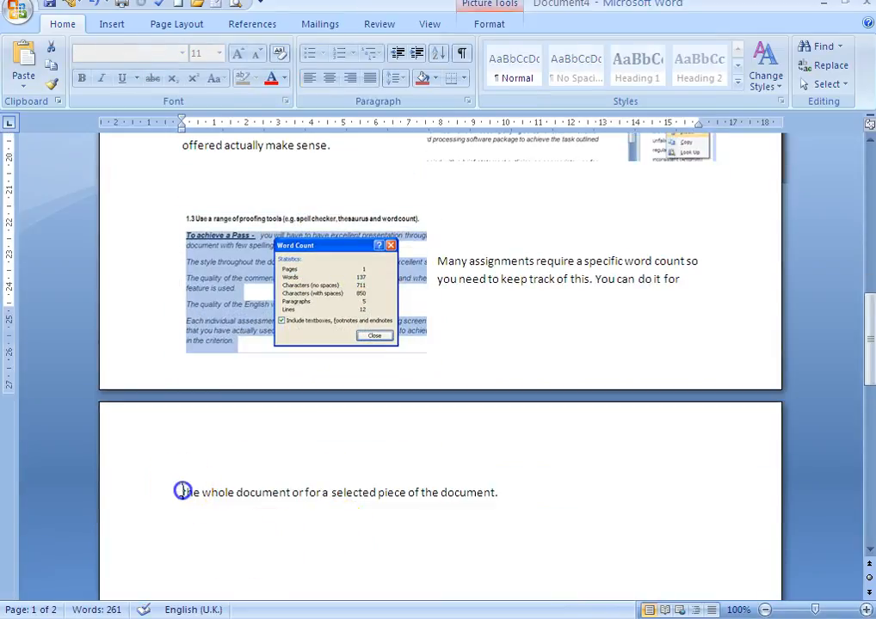
{"action": "left_click", "coordinate": [181, 488]}
{"action": "key", "text": "BackSpace"}
{"action": "key", "text": "ctrl+z"}
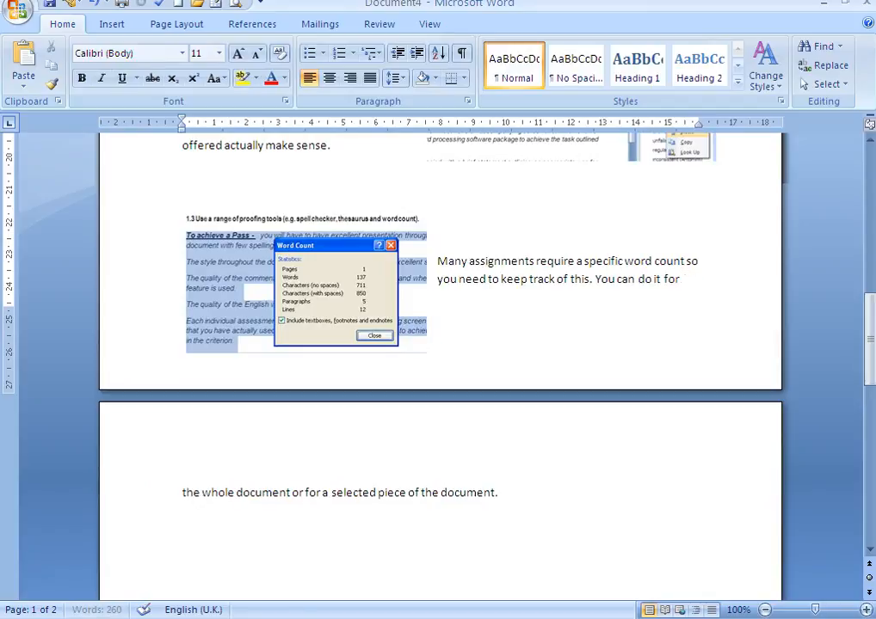
- Shrink the Spelling and Grammar screenshot proportionally to about 7.9 cm wide
{"action": "scroll", "coordinate": [426, 486], "scroll_direction": "up", "scroll_amount": 4}
{"action": "scroll", "coordinate": [350, 317], "scroll_direction": "up", "scroll_amount": 5}
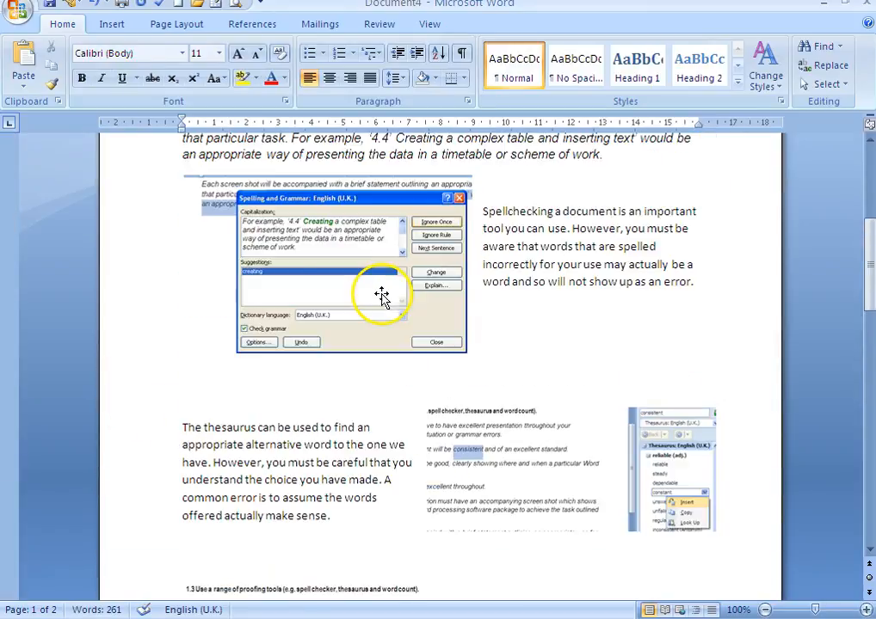
{"action": "left_click", "coordinate": [325, 265]}
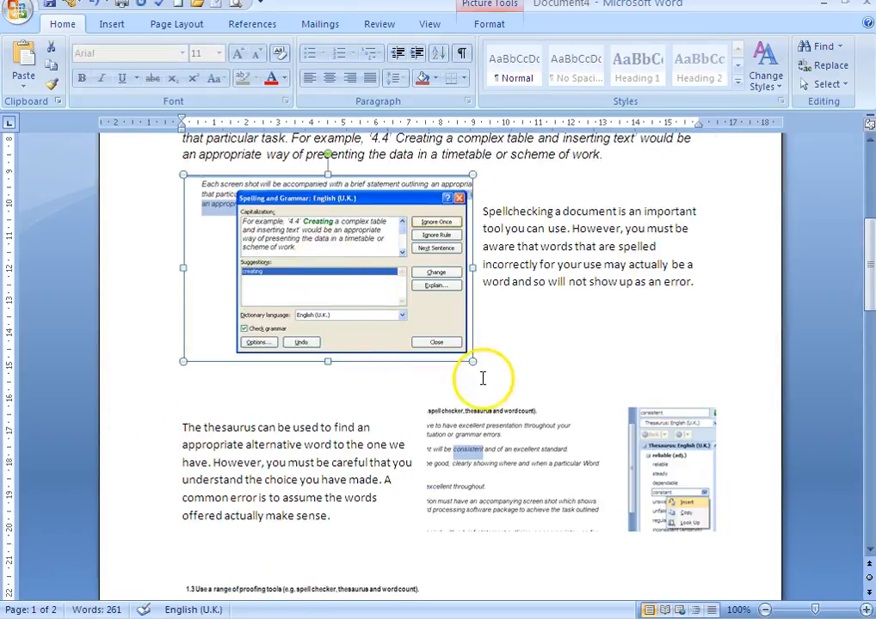
{"action": "left_click_drag", "start_coordinate": [471, 361], "coordinate": [466, 352]}
{"action": "left_click_drag", "start_coordinate": [439, 322], "coordinate": [438, 325]}
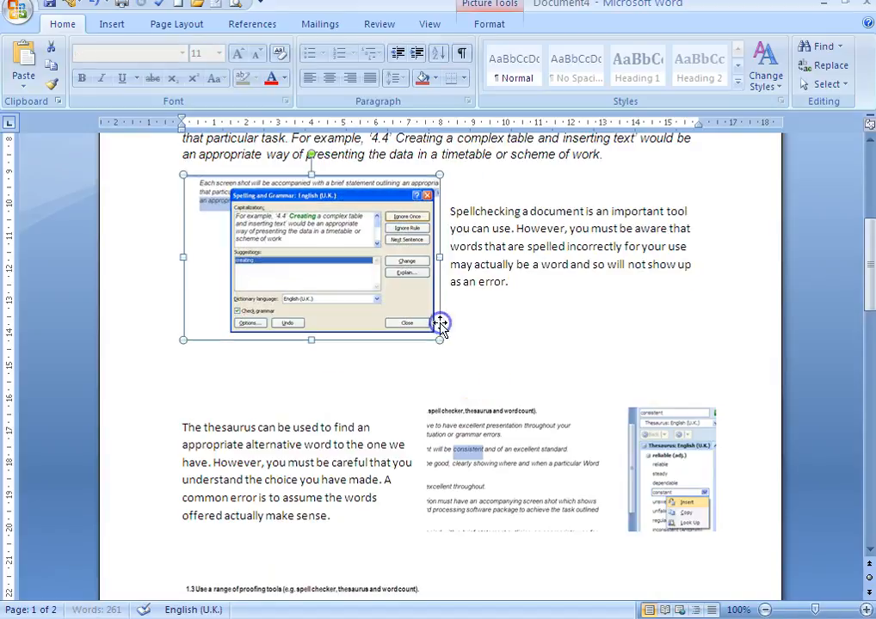
- Delete one blank line between the Spelling and Grammar screenshot and the thesaurus comment, and check the document's layout
{"action": "left_click", "coordinate": [206, 387]}
{"action": "key", "text": "BackSpace"}
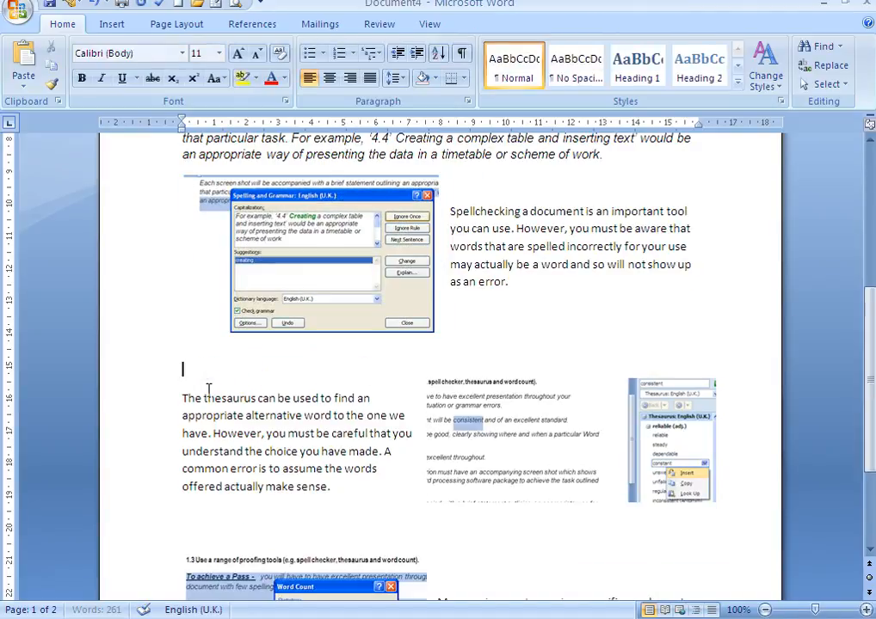
{"action": "scroll", "coordinate": [249, 477], "scroll_direction": "down", "scroll_amount": 4}
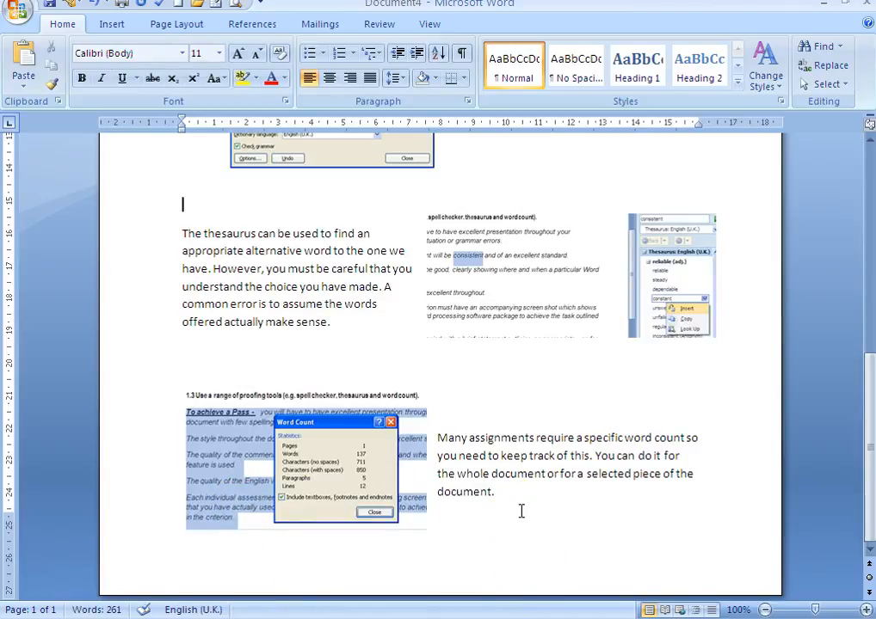
{"action": "scroll", "coordinate": [587, 417], "scroll_direction": "up", "scroll_amount": 10}
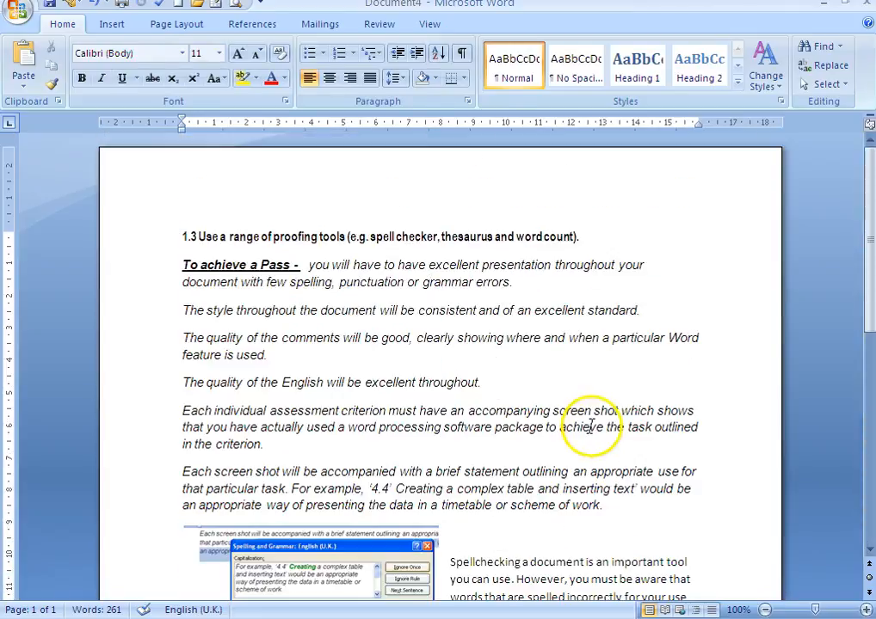
{"action": "scroll", "coordinate": [592, 427], "scroll_direction": "down", "scroll_amount": 6}
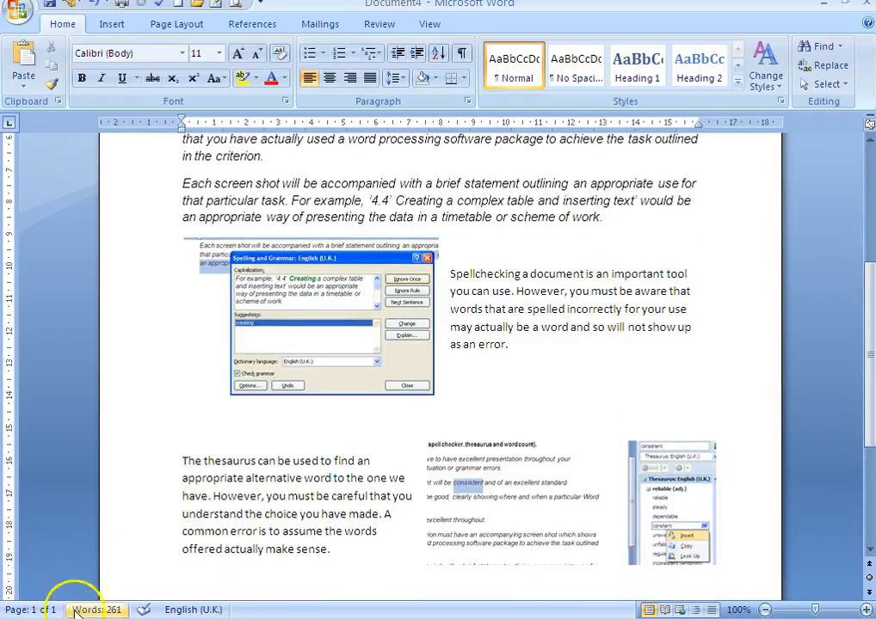